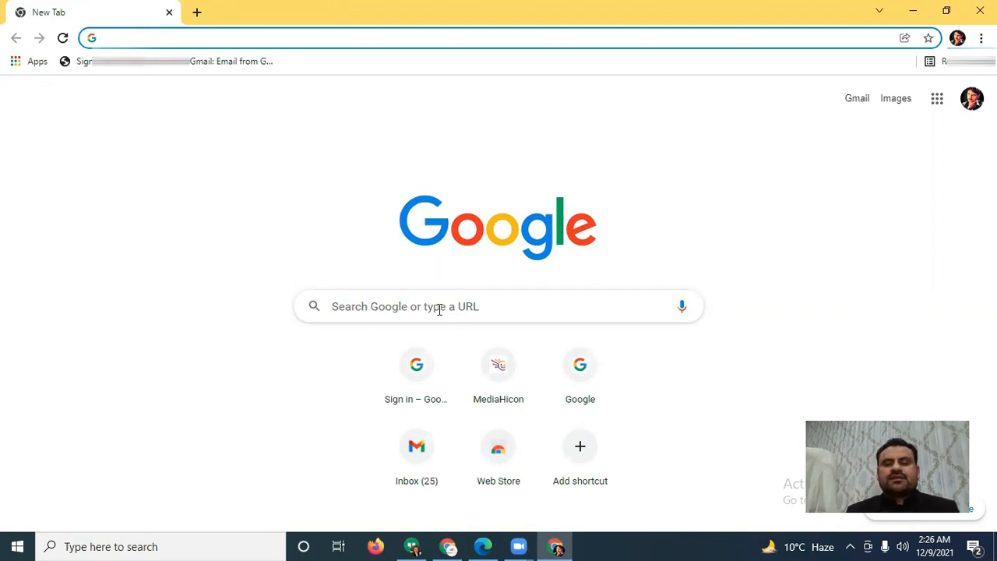
# Step: Search Google for "google analytics" and open the Google Analytics site from the results
pyautogui.click(439, 309)
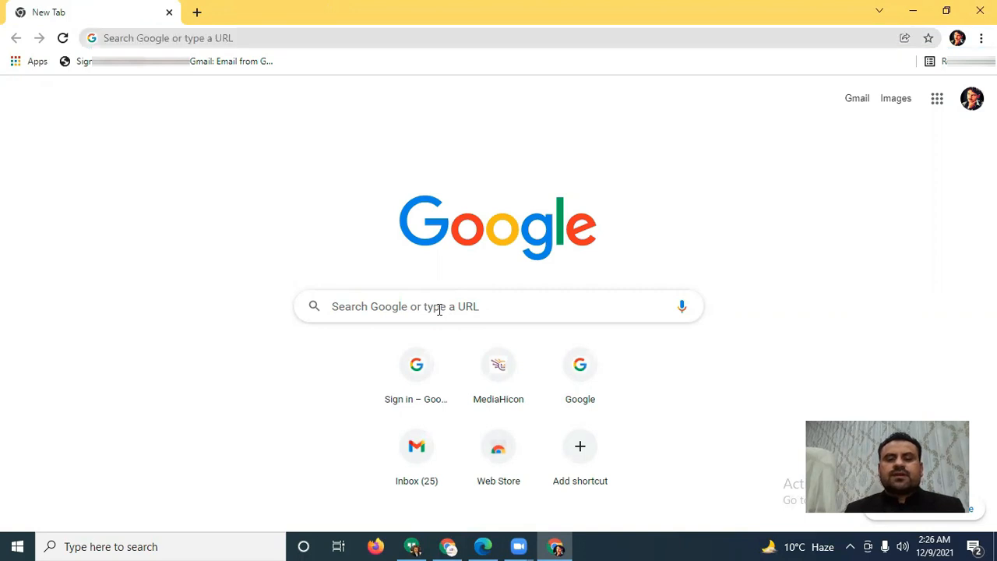
pyautogui.write('goo')
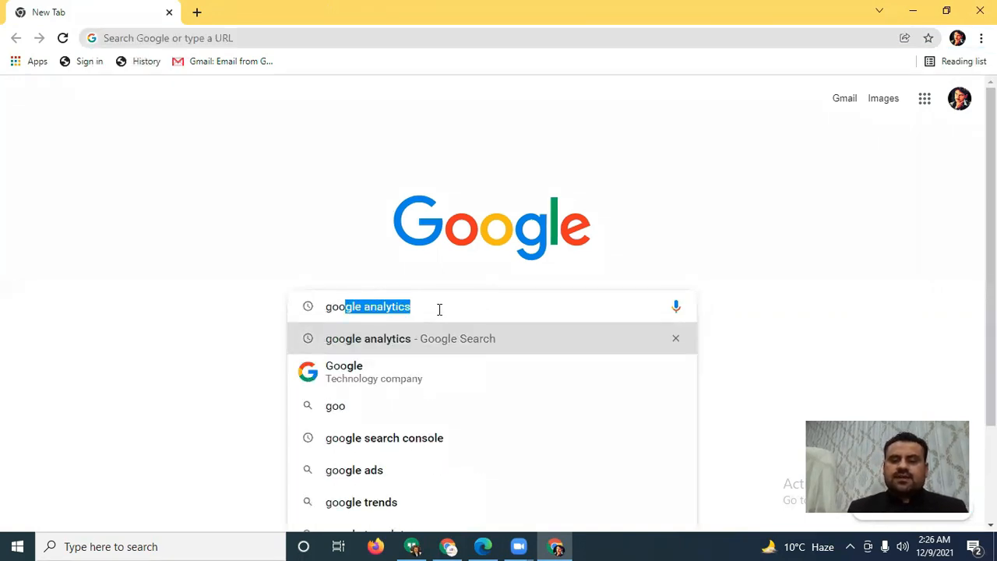
pyautogui.press('Return')
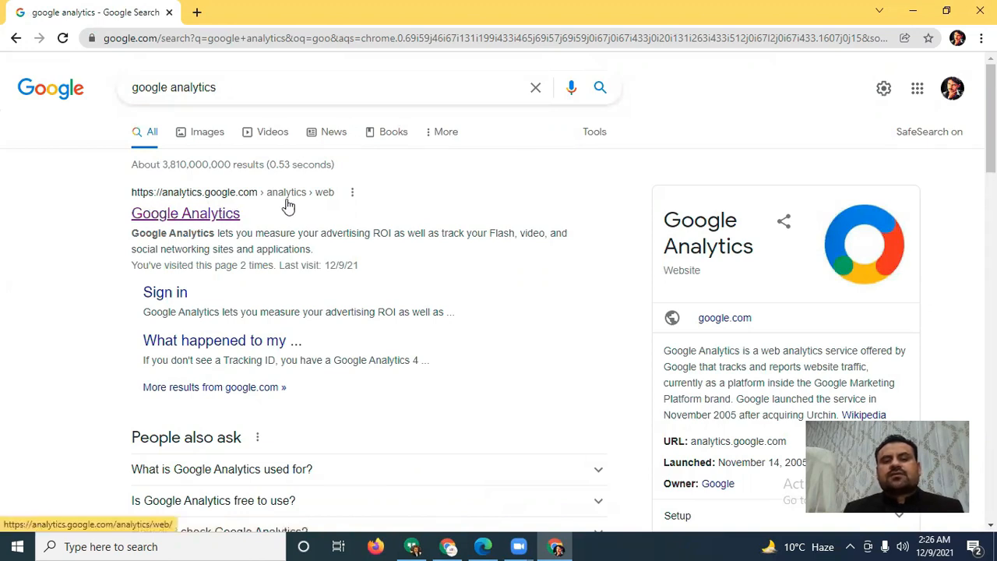
pyautogui.click(184, 215)
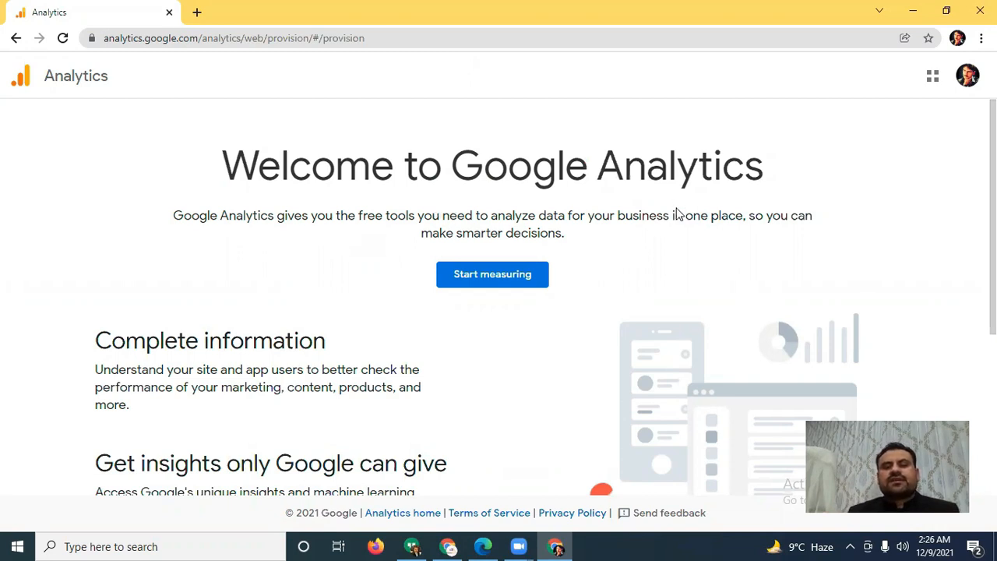
# Step: Start the measuring setup and enter the account owner's full name as the account name
pyautogui.click(497, 277)
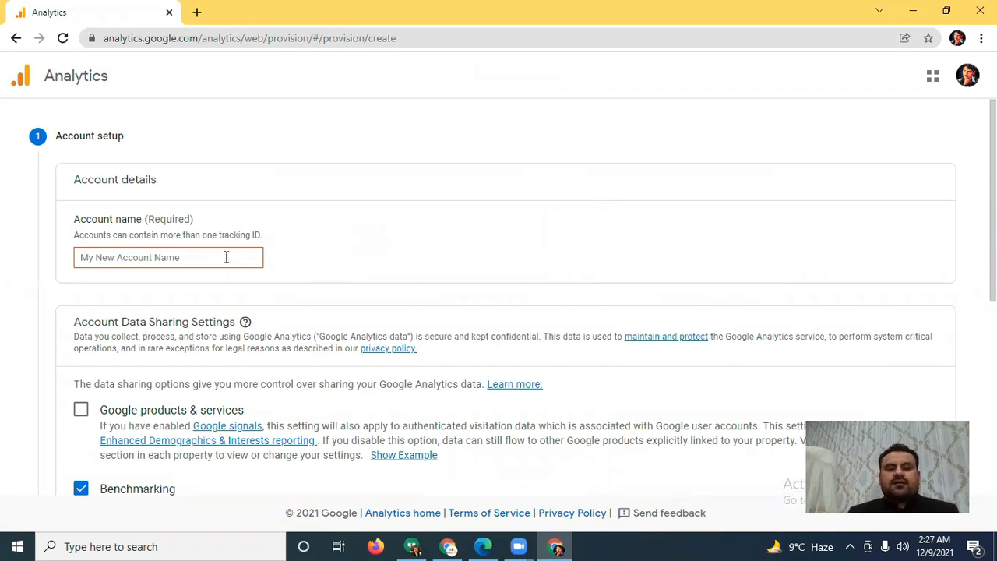
pyautogui.scroll(-2, 335, 246)
pyautogui.scroll(2, 166, 162)
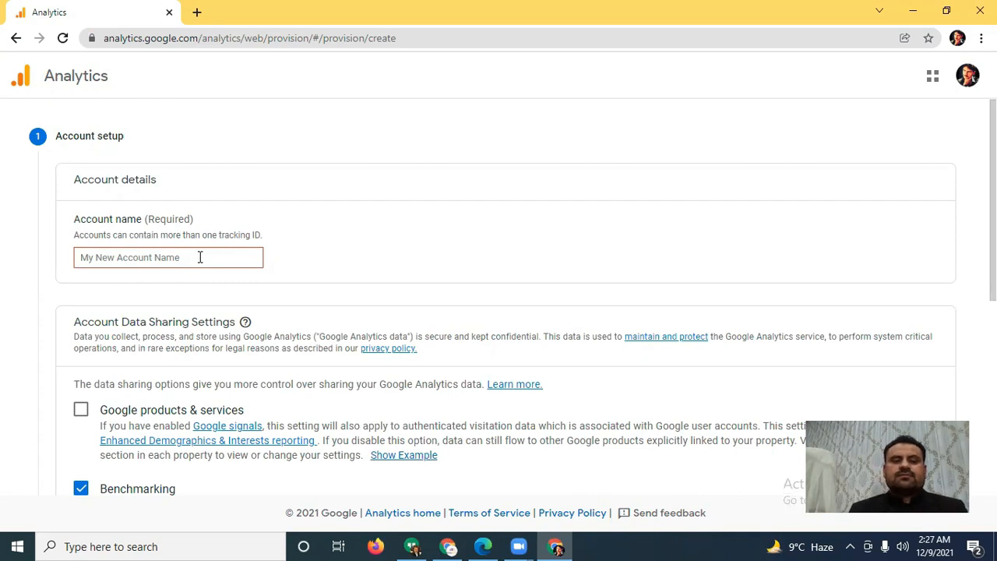
pyautogui.click(200, 257)
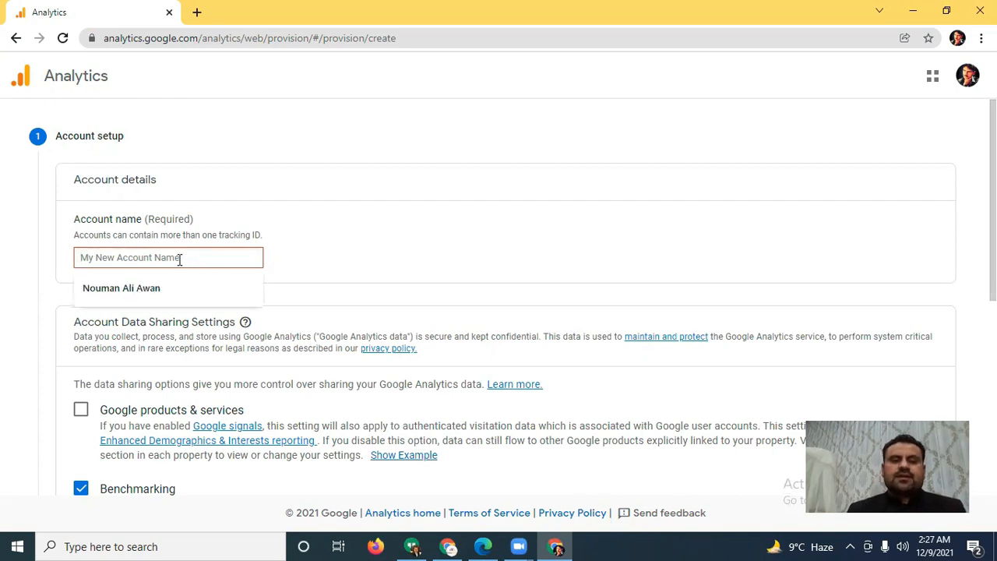
pyautogui.click(159, 286)
# Step: Enable data sharing for Google products & services and continue to the property setup
pyautogui.scroll(-2, 349, 259)
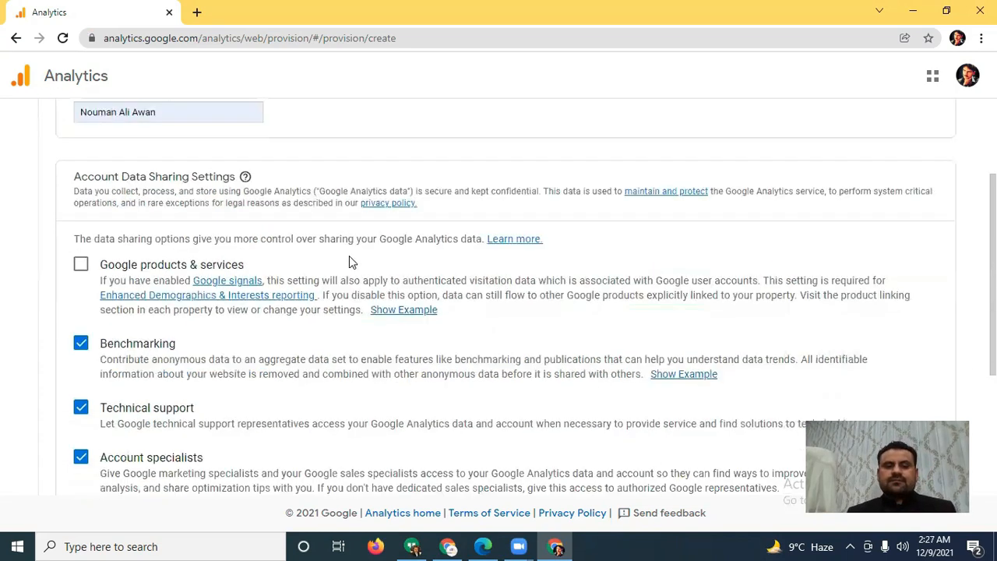
pyautogui.click(81, 264)
pyautogui.scroll(-3, 90, 268)
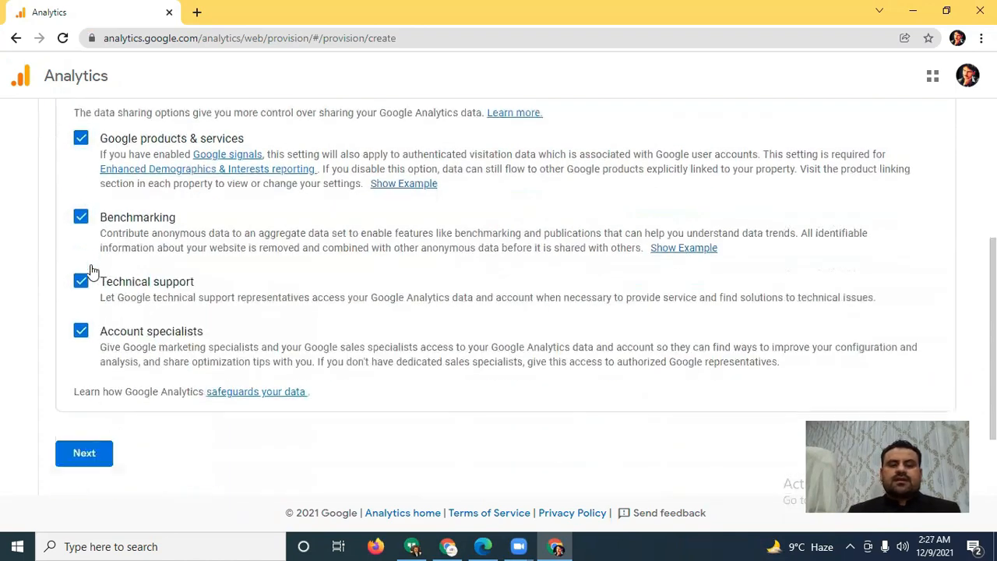
pyautogui.scroll(3, 89, 269)
pyautogui.scroll(-1, 90, 270)
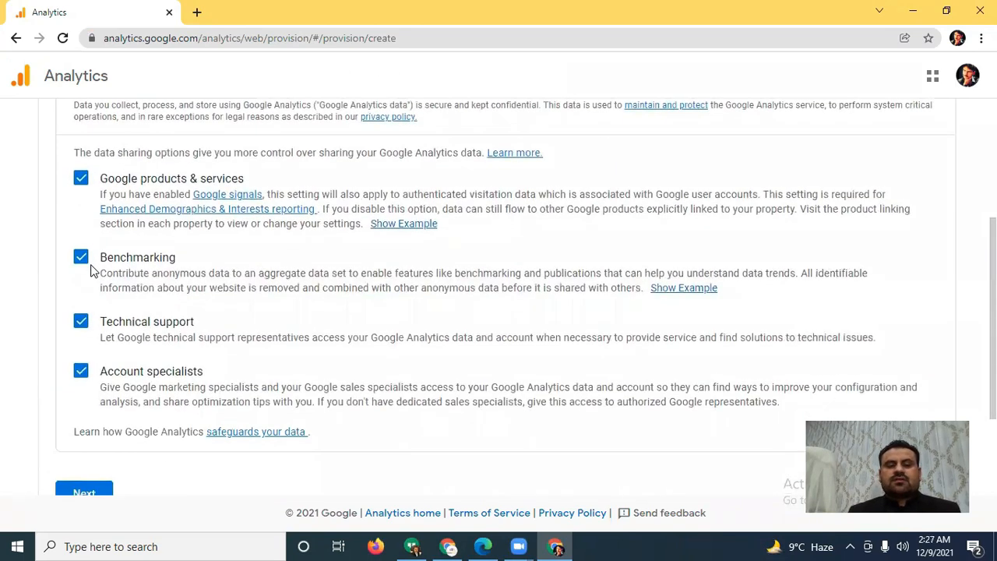
pyautogui.scroll(-2, 85, 288)
pyautogui.click(83, 347)
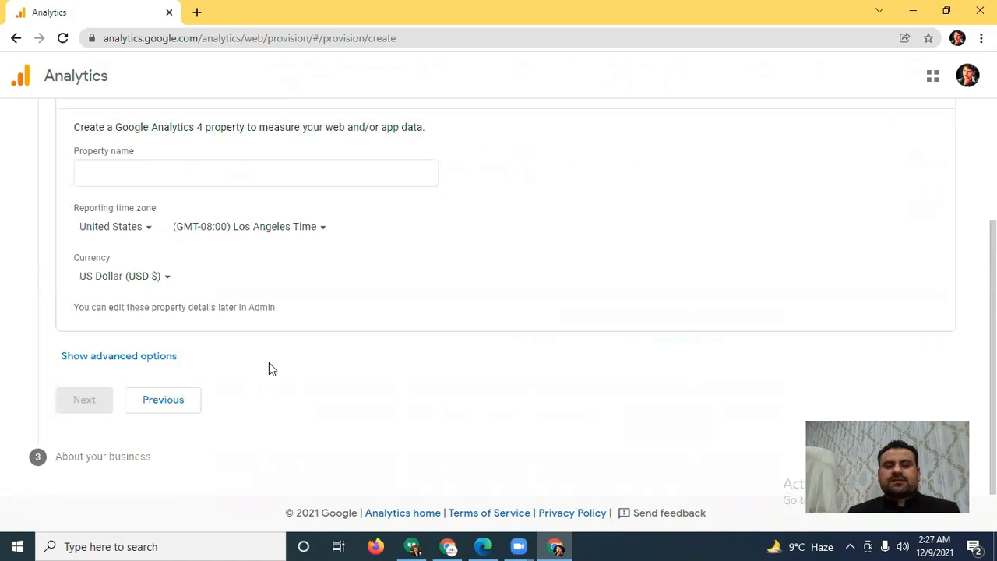
# Step: Enter the account owner's full name as the property name
pyautogui.scroll(2, 334, 332)
pyautogui.click(151, 316)
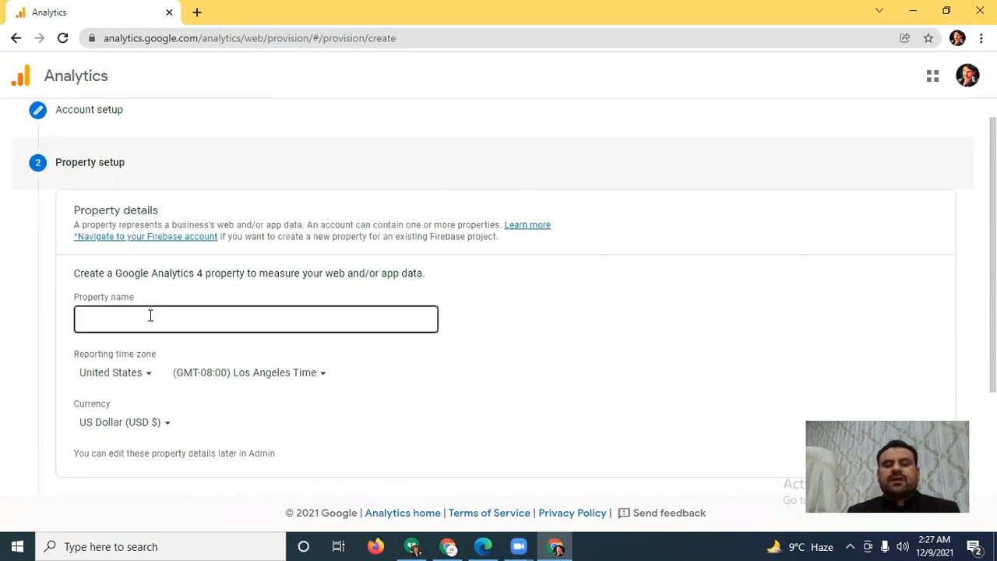
pyautogui.click(150, 315)
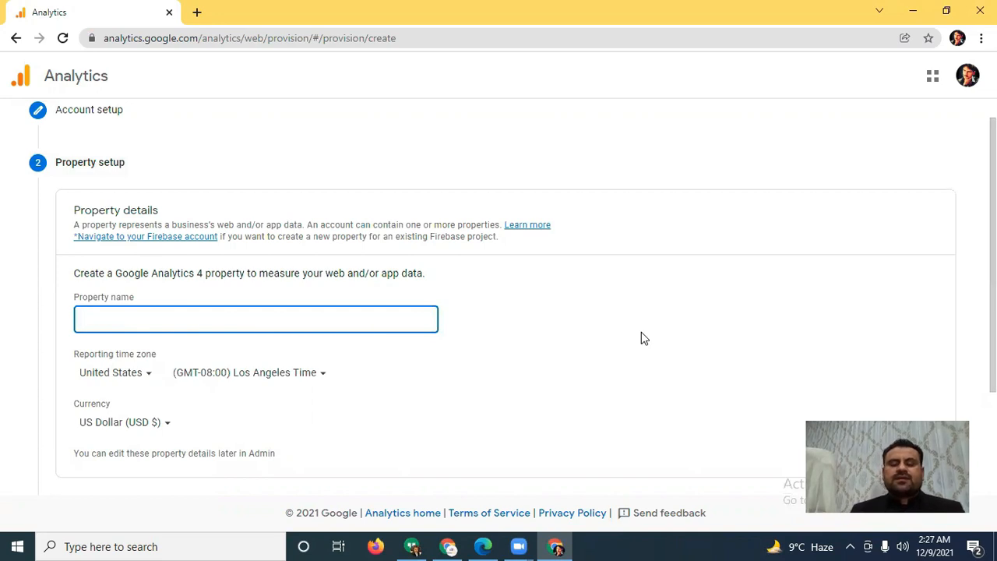
pyautogui.write('Nouman Ali Awan')
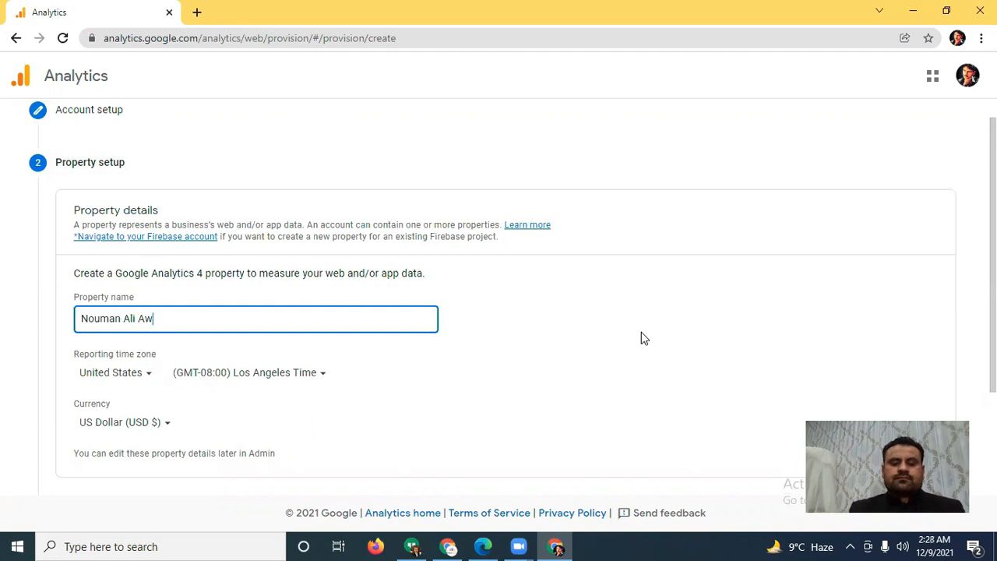
# Step: Set the country of the property's reporting time zone to Pakistan
pyautogui.click(144, 377)
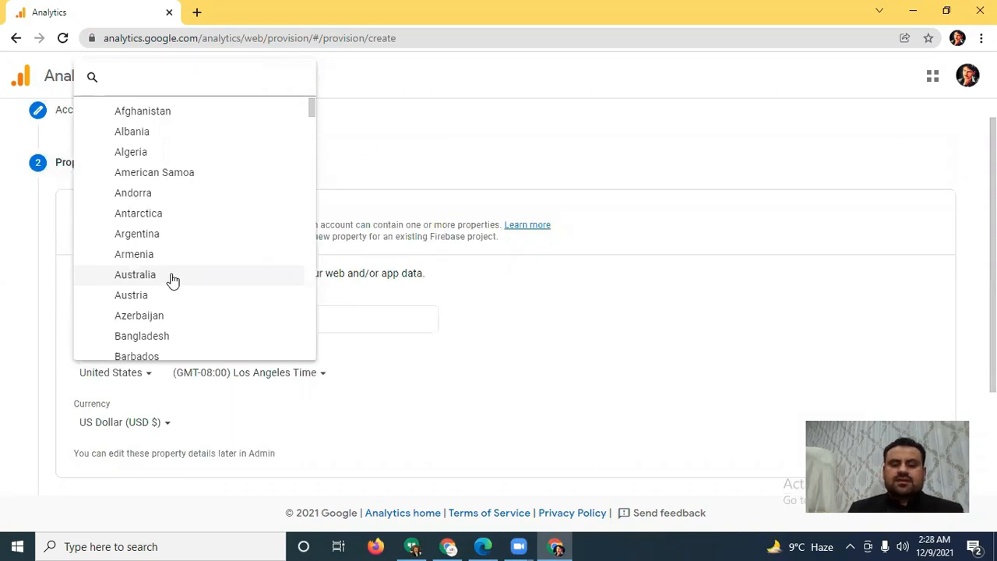
pyautogui.scroll(-20, 173, 280)
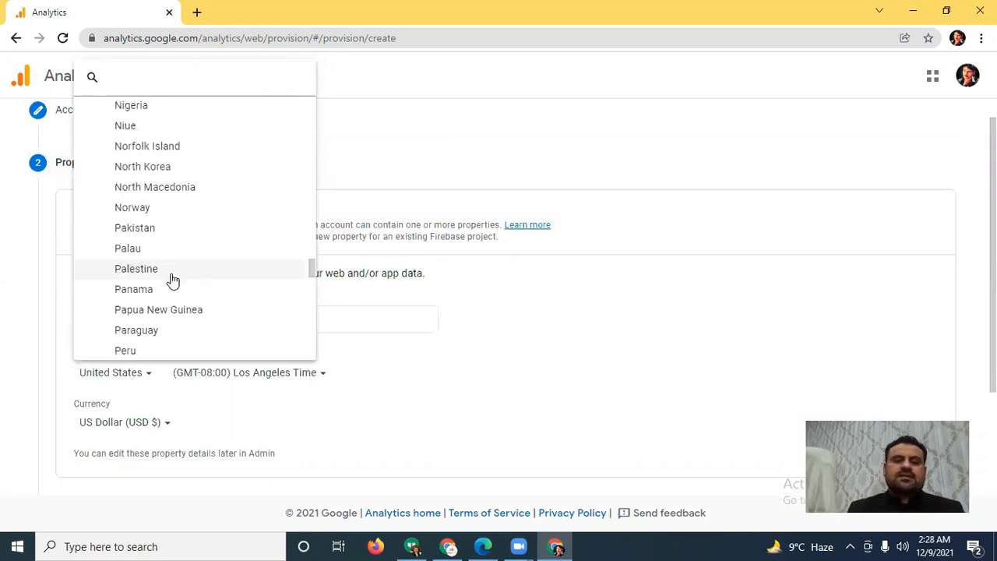
pyautogui.scroll(10, 173, 280)
pyautogui.scroll(6, 167, 292)
pyautogui.scroll(-1, 178, 267)
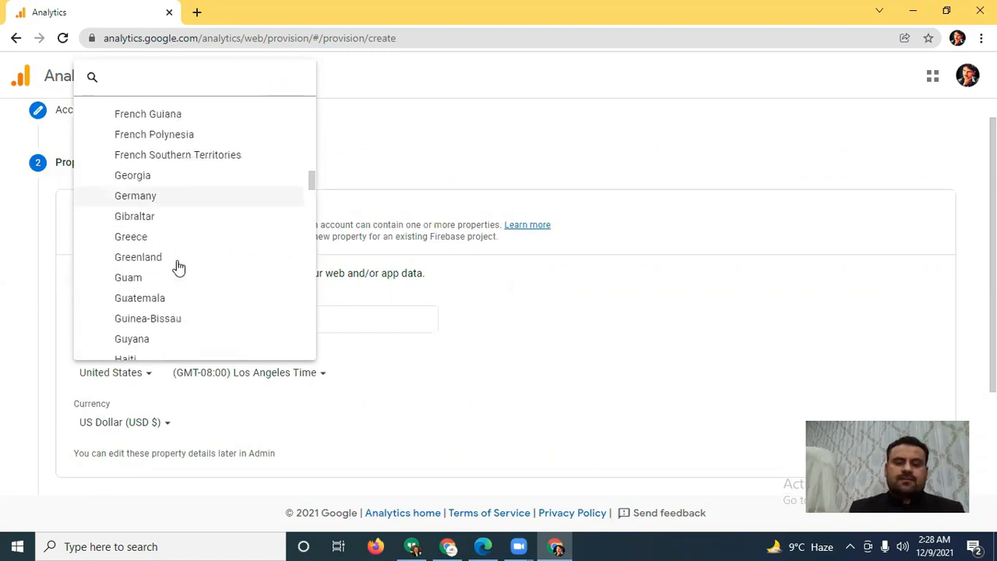
pyautogui.scroll(-20, 178, 267)
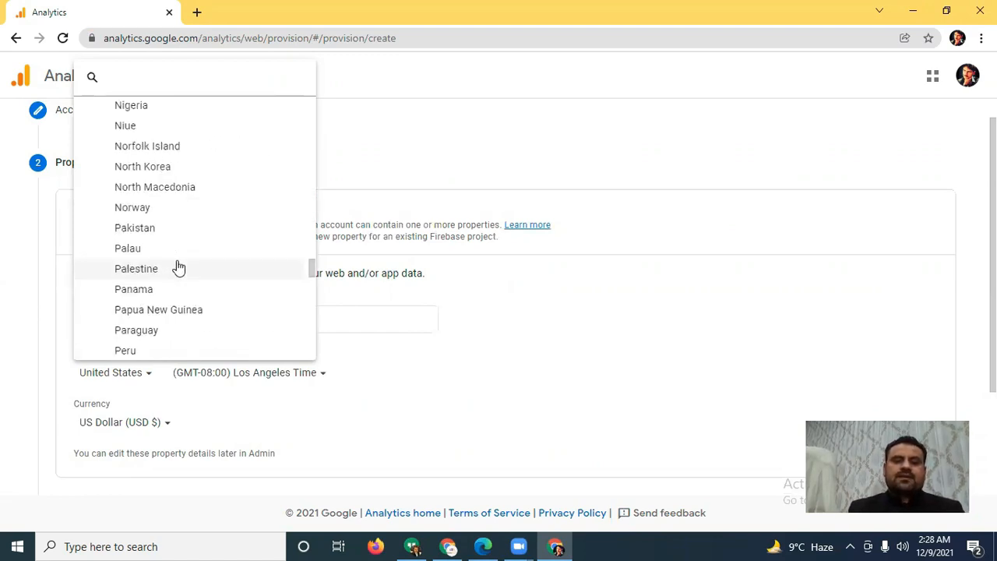
pyautogui.click(169, 229)
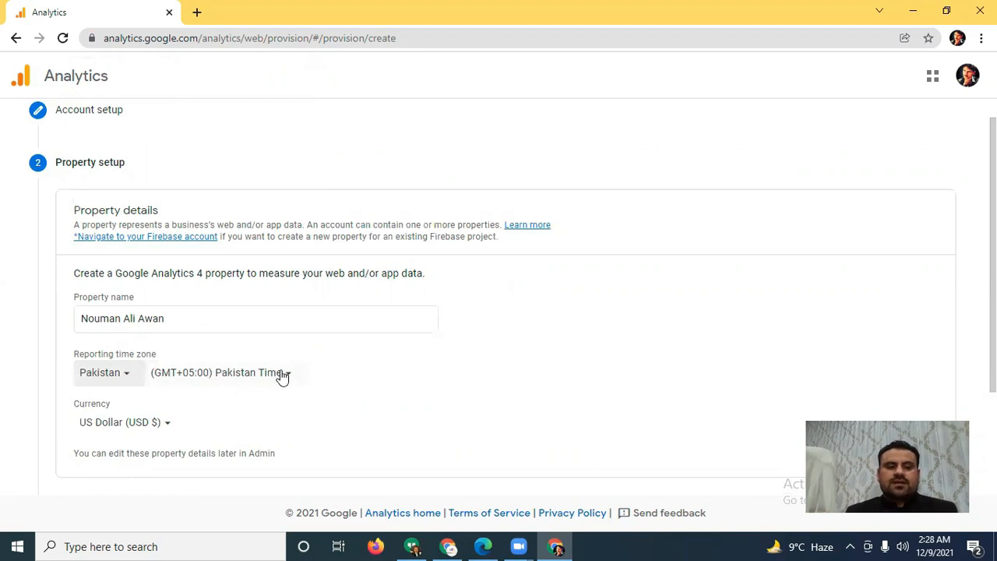
# Step: Set the property's currency to Pakistani Rupee (PKR) and continue to the business information
pyautogui.scroll(-2, 281, 378)
pyautogui.click(161, 277)
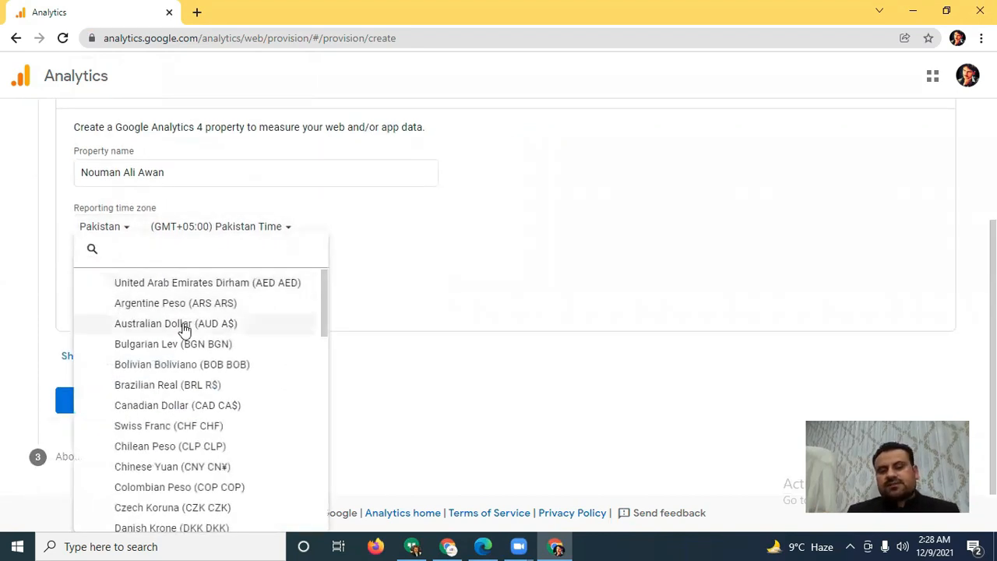
pyautogui.scroll(-6, 181, 323)
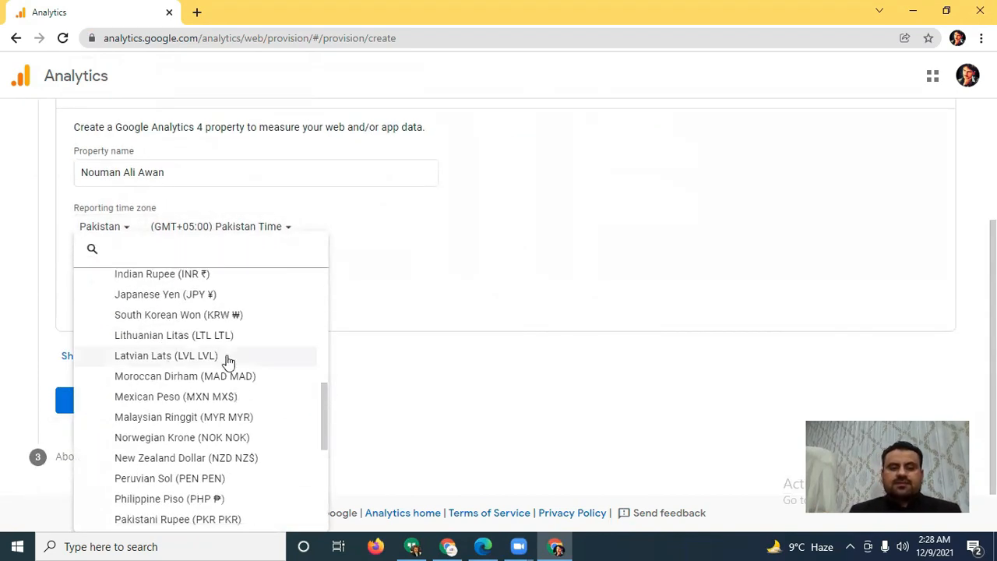
pyautogui.click(146, 518)
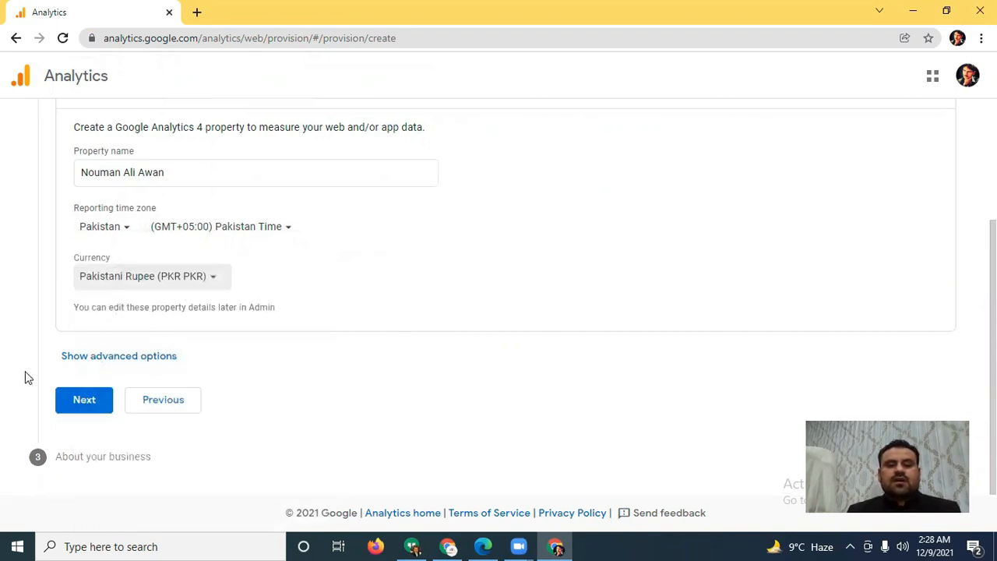
pyautogui.click(84, 400)
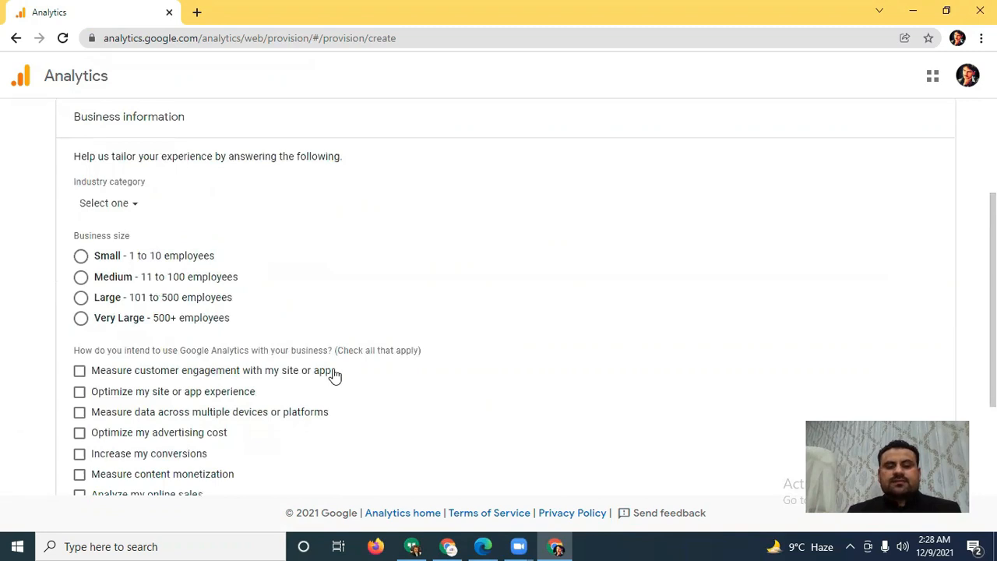
# Step: Set the business's industry category to Internet & Telecom
pyautogui.click(134, 204)
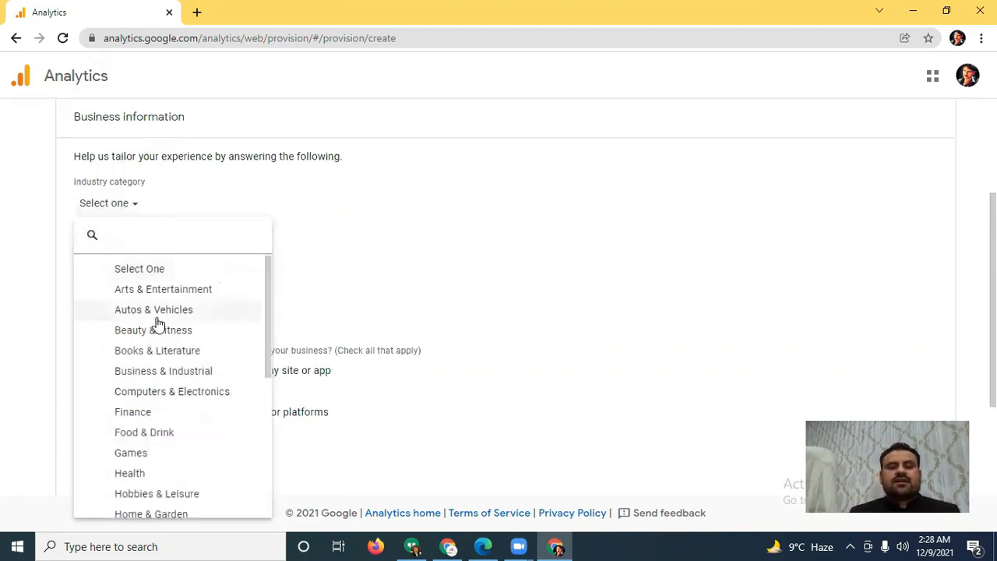
pyautogui.scroll(-4, 187, 322)
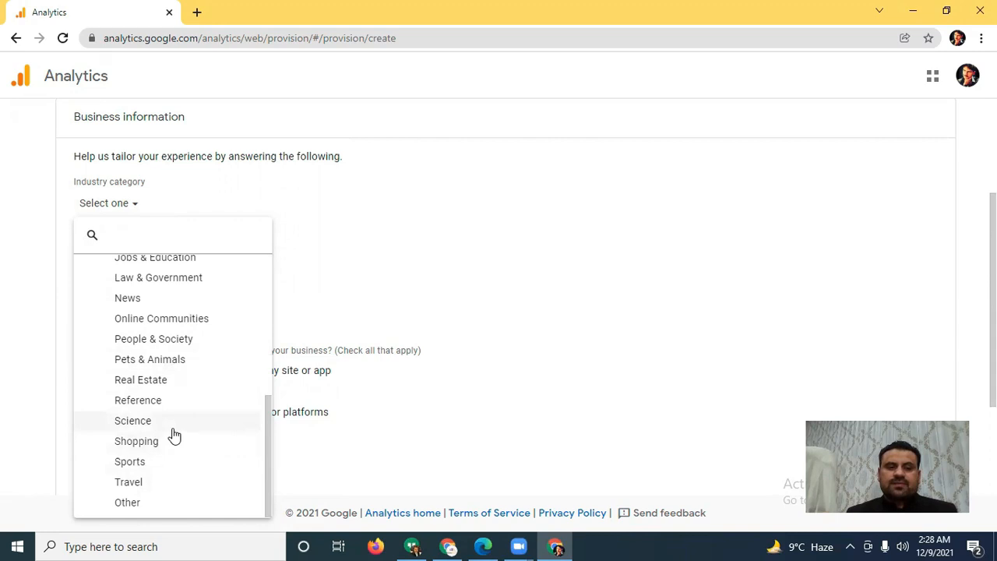
pyautogui.scroll(2, 174, 432)
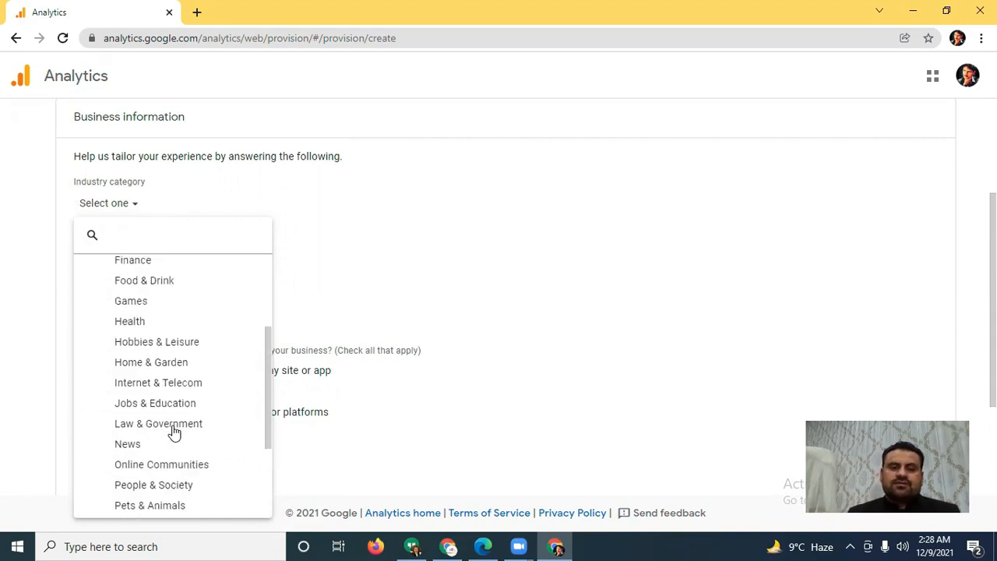
pyautogui.click(181, 383)
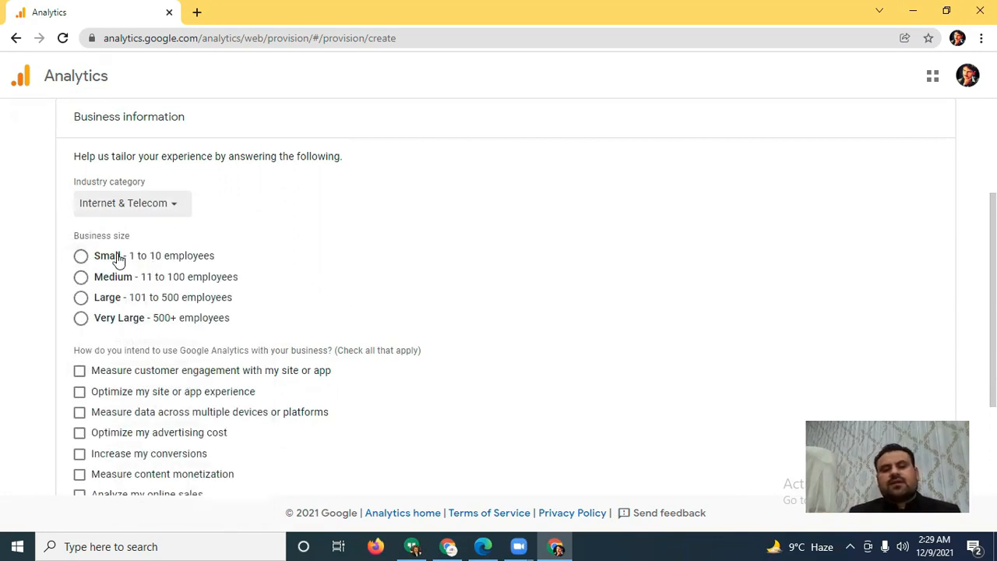
# Step: Set the industry category to Online Communities and the business size to Small, 1 to 10 employees
pyautogui.click(165, 205)
pyautogui.scroll(-4, 180, 375)
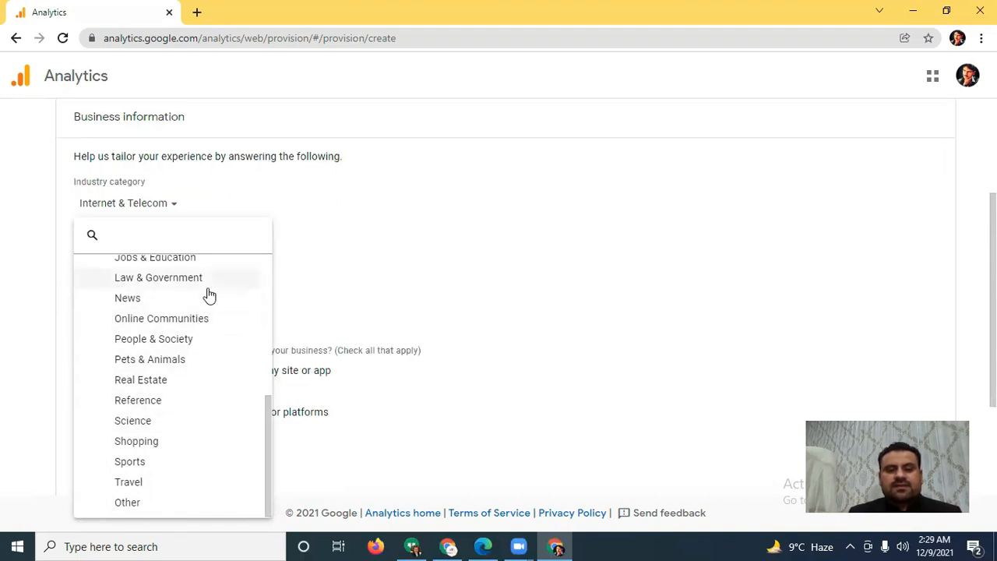
pyautogui.scroll(1, 217, 308)
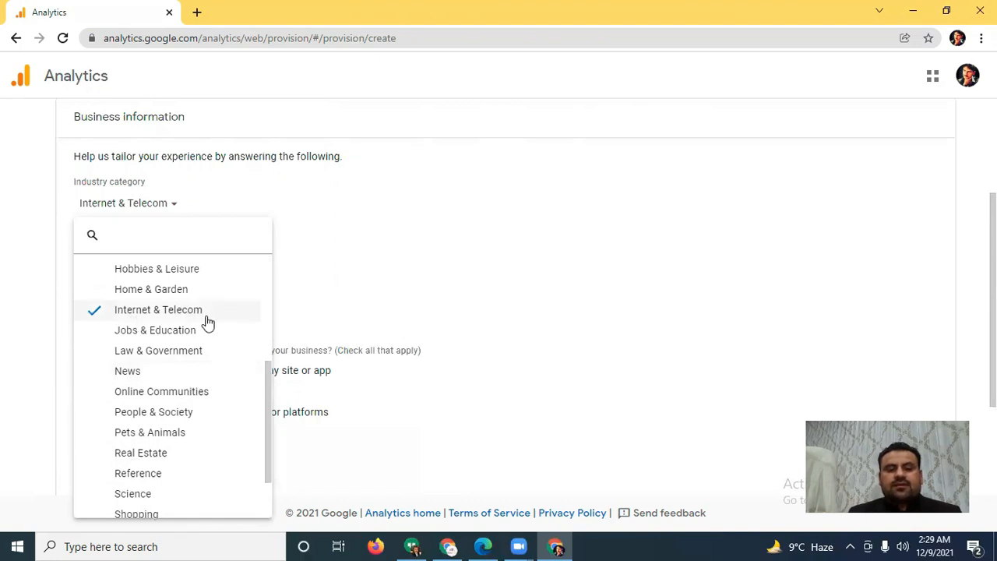
pyautogui.click(142, 394)
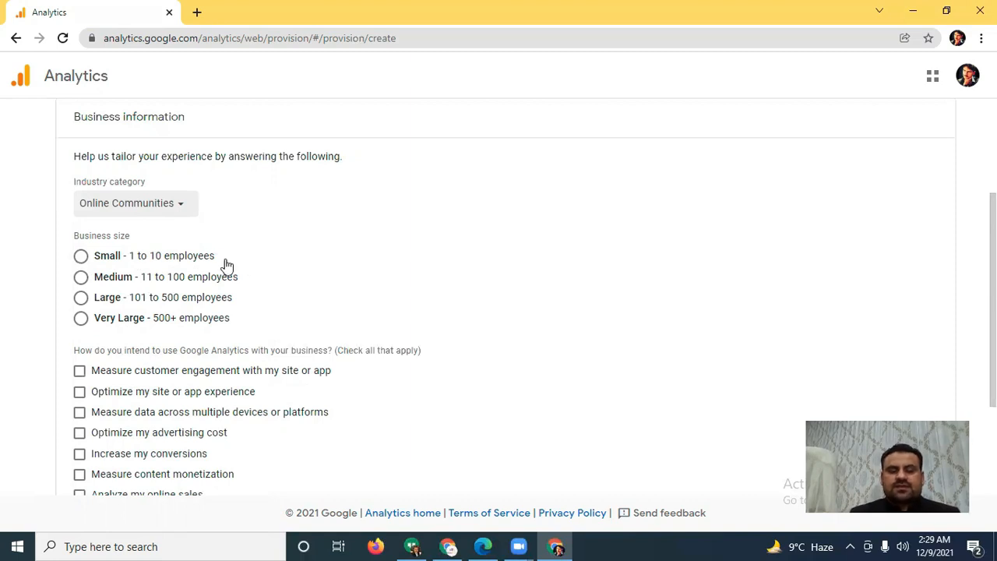
pyautogui.click(81, 255)
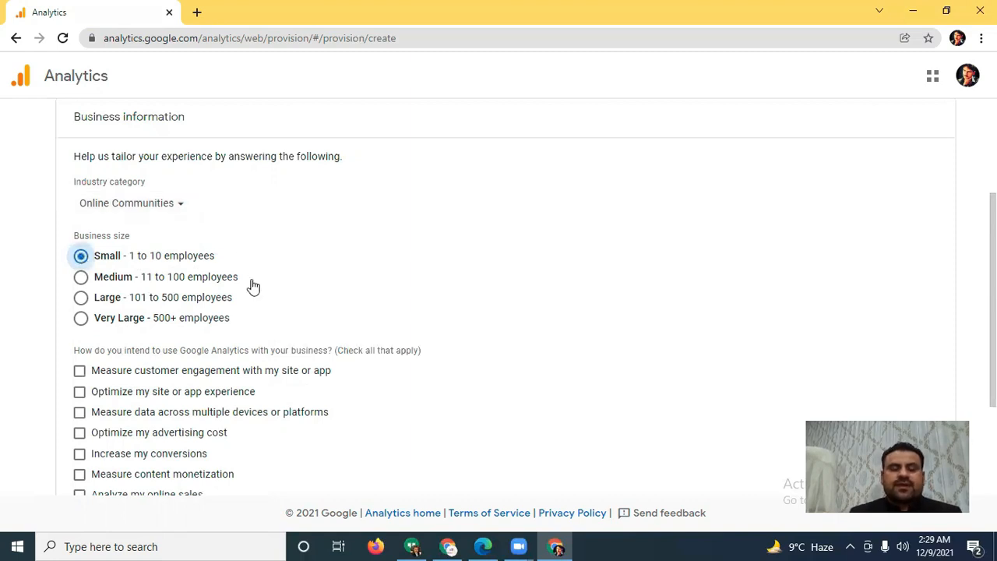
# Step: Select every intended use of Google Analytics except Measure app installs and Other, and submit the form to create the account
pyautogui.scroll(-3, 254, 287)
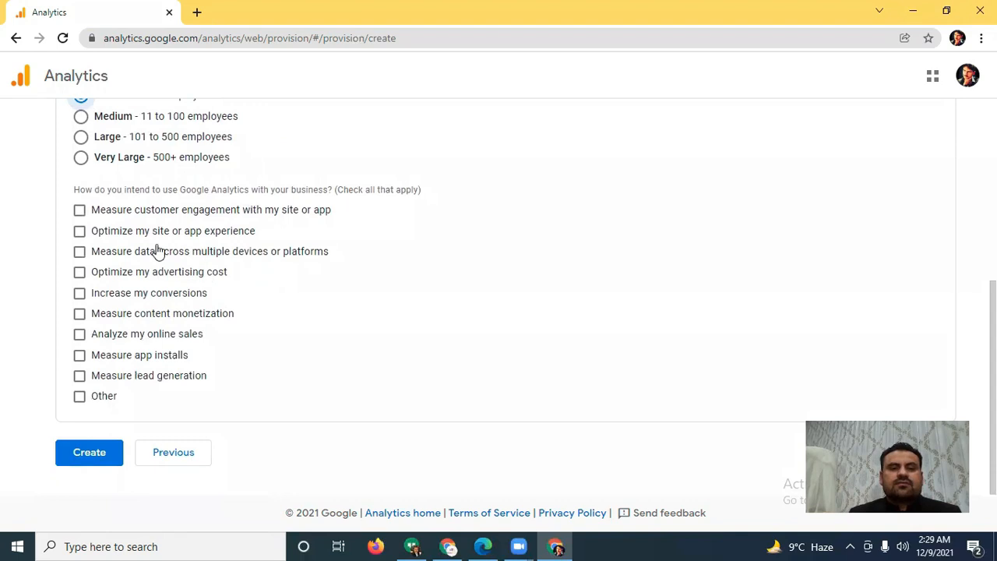
pyautogui.click(79, 210)
pyautogui.click(80, 231)
pyautogui.click(80, 251)
pyautogui.click(79, 272)
pyautogui.click(80, 292)
pyautogui.click(79, 313)
pyautogui.click(79, 335)
pyautogui.click(80, 354)
pyautogui.click(80, 376)
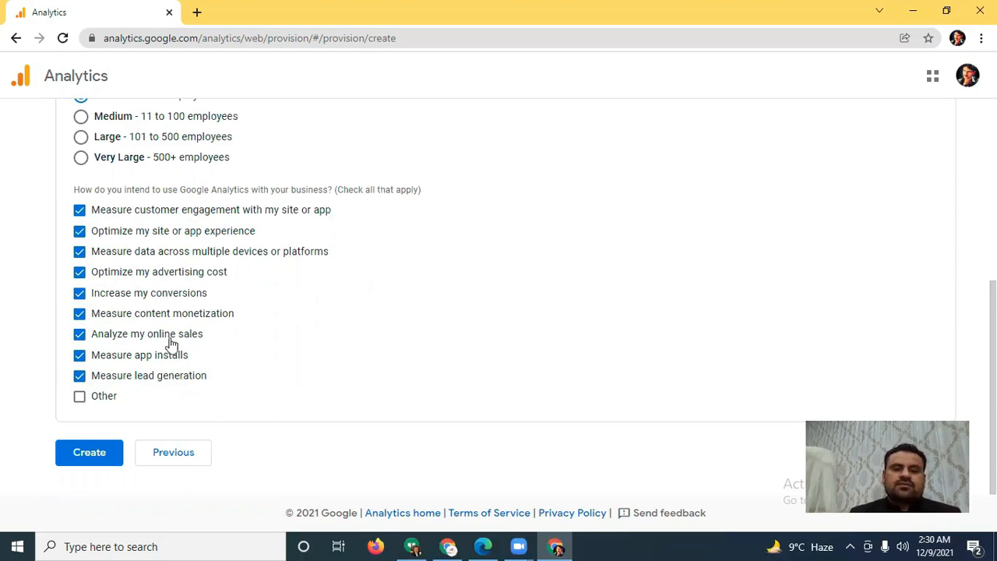
pyautogui.click(79, 355)
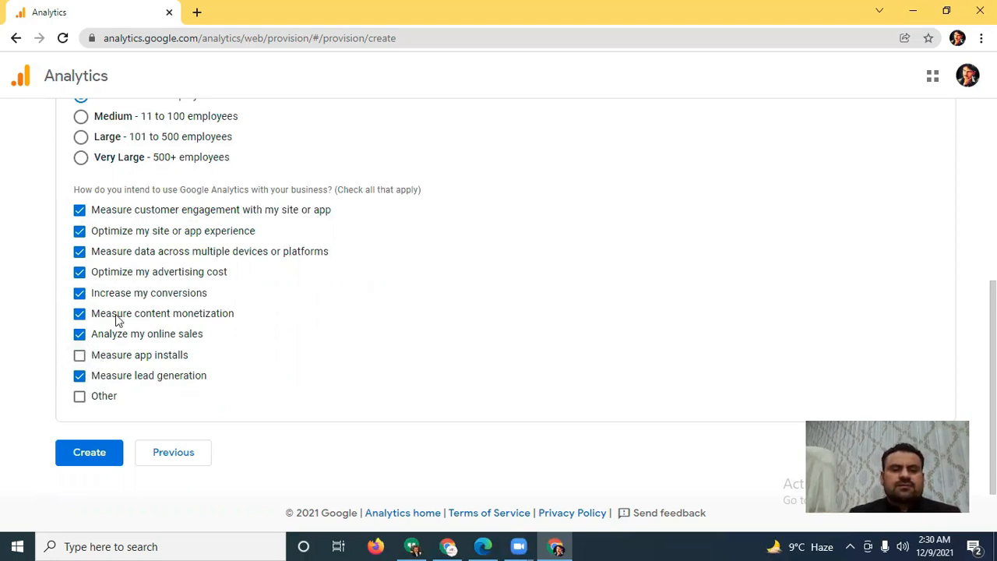
pyautogui.click(92, 464)
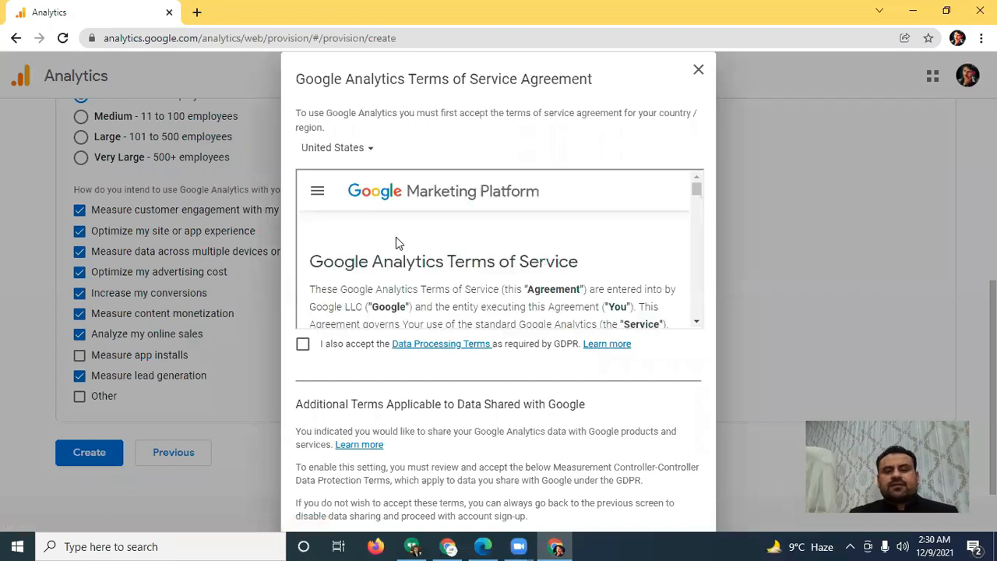
# Step: Read through the Google Analytics Terms of Service and accept the Data Processing Terms required by GDPR
pyautogui.scroll(-20, 415, 251)
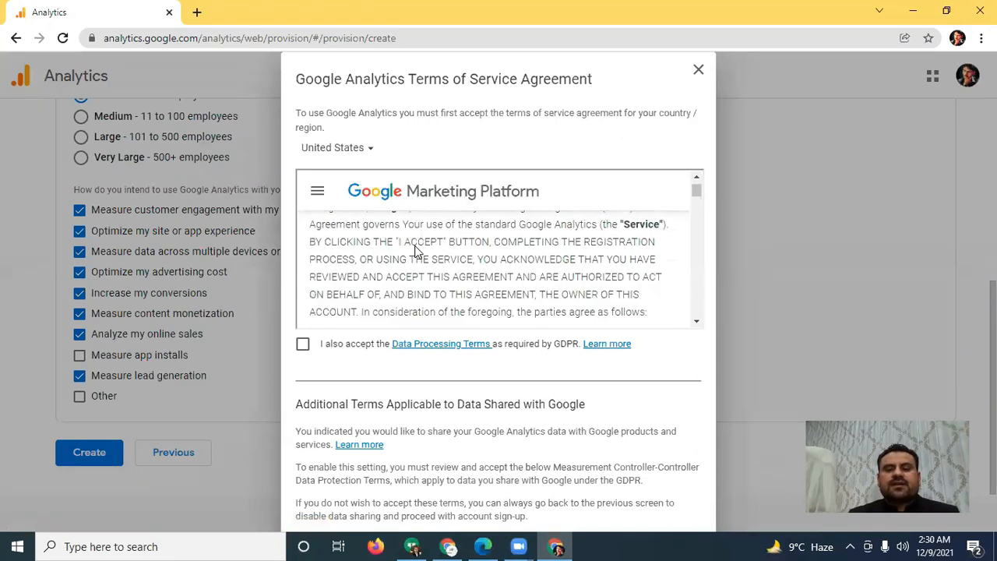
pyautogui.scroll(-20, 415, 250)
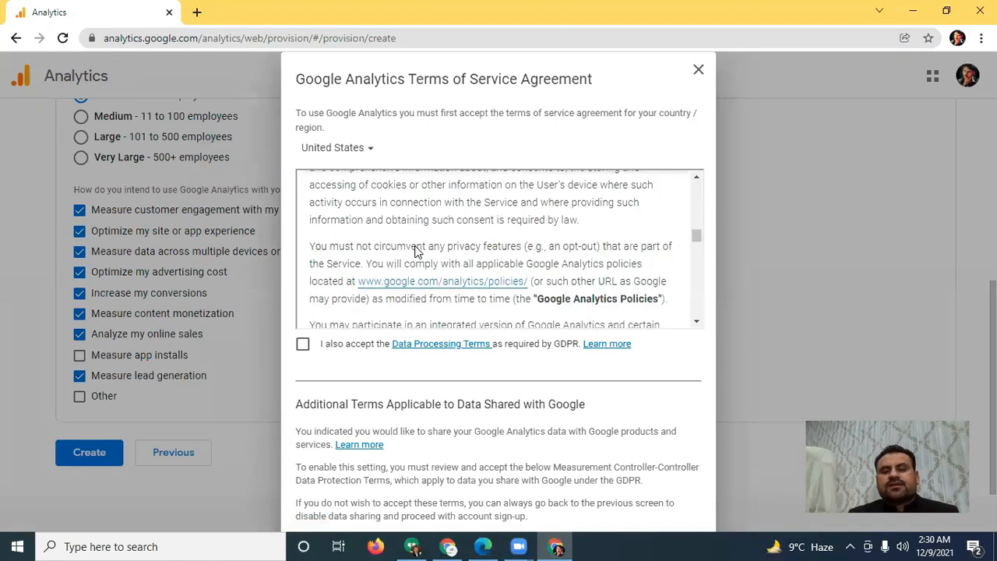
pyautogui.scroll(-5, 414, 247)
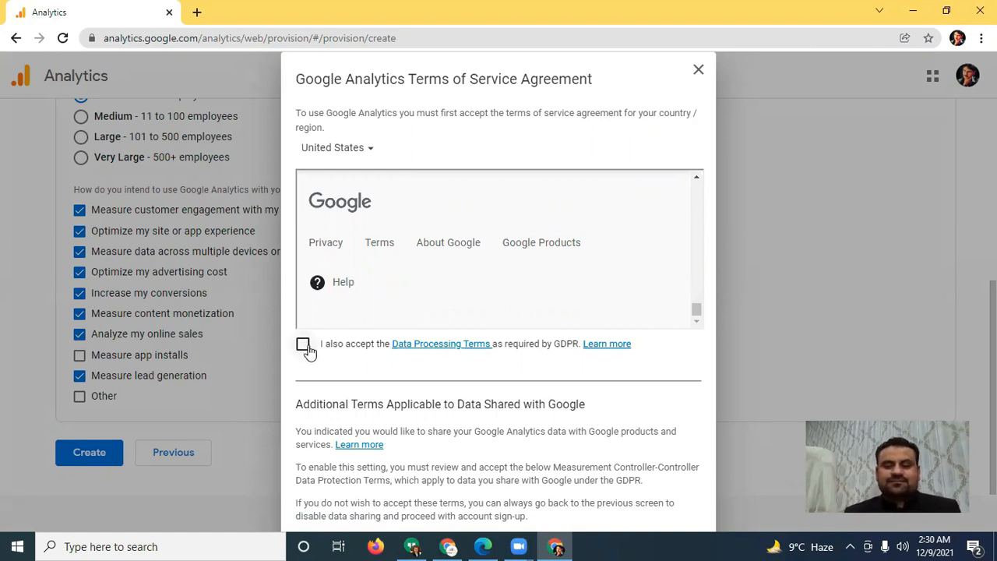
pyautogui.click(305, 348)
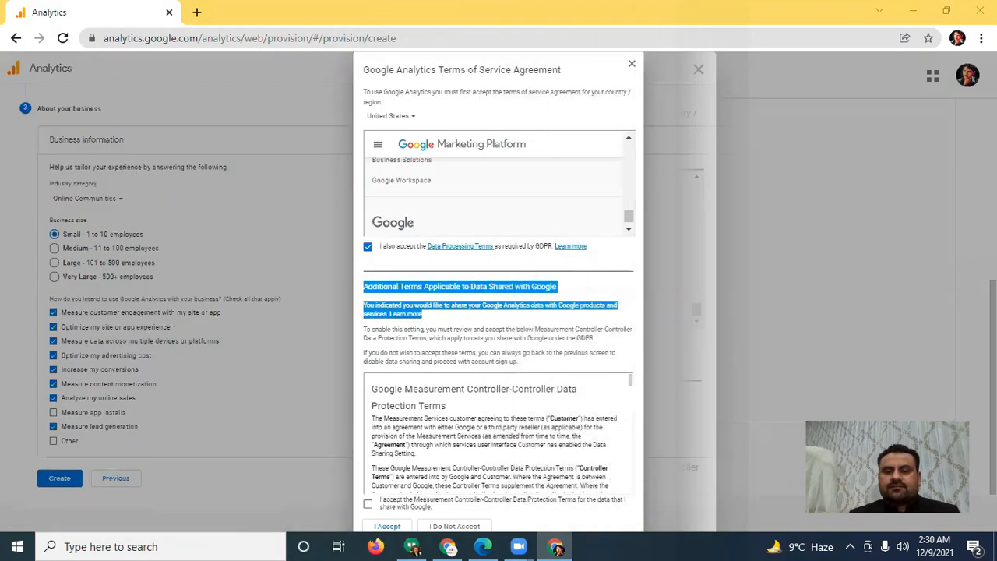
# Step: Accept the Measurement Controller-Controller Data Protection Terms and agree to the Terms of Service Agreement
pyautogui.hotkey('ctrl', '-')
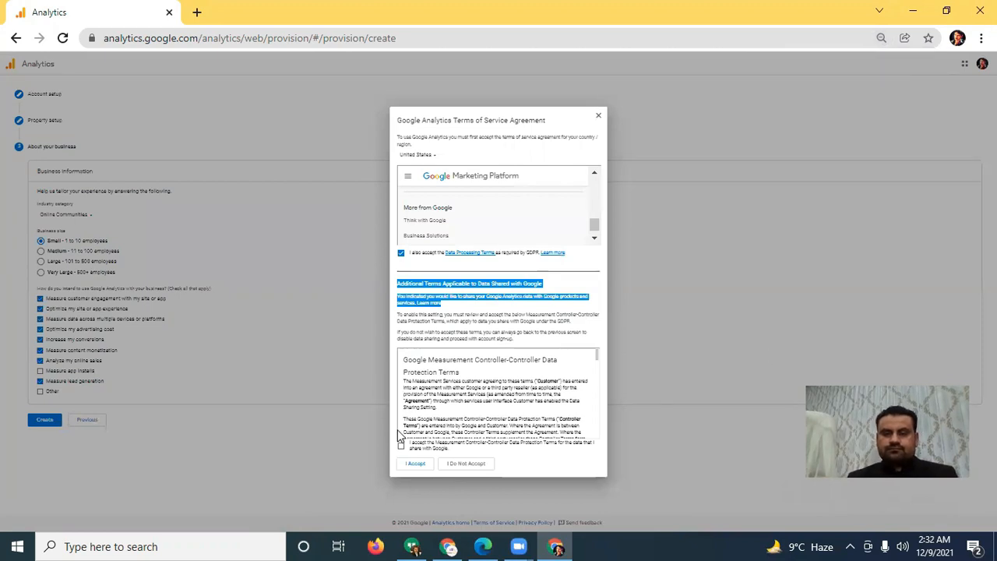
pyautogui.scroll(-3, 550, 375)
pyautogui.scroll(3, 463, 365)
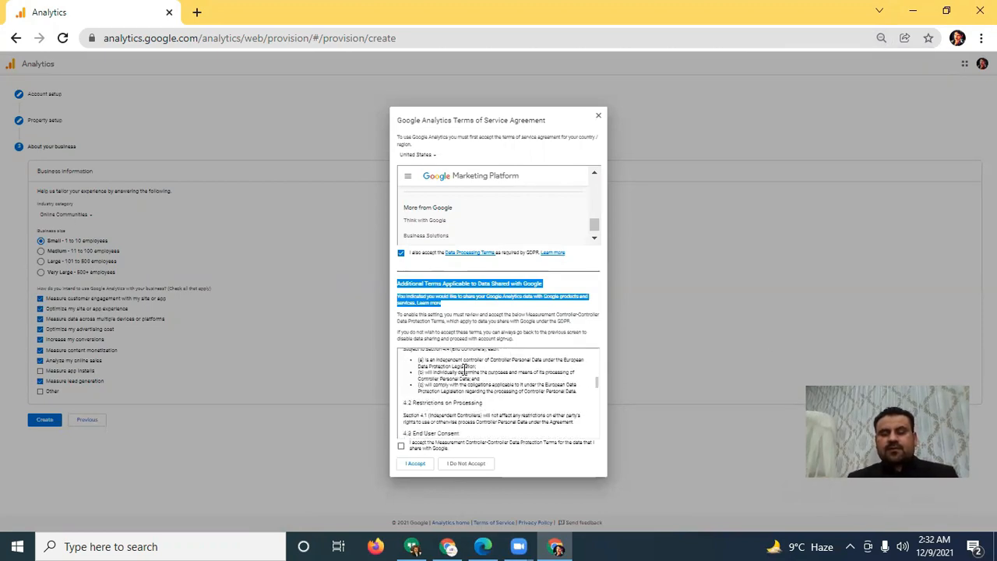
pyautogui.click(592, 268)
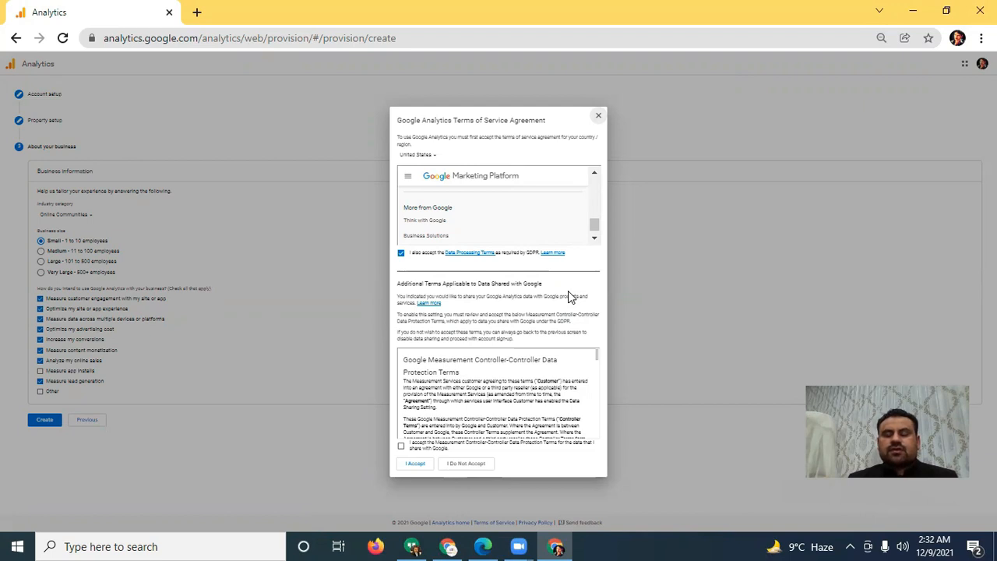
pyautogui.click(399, 448)
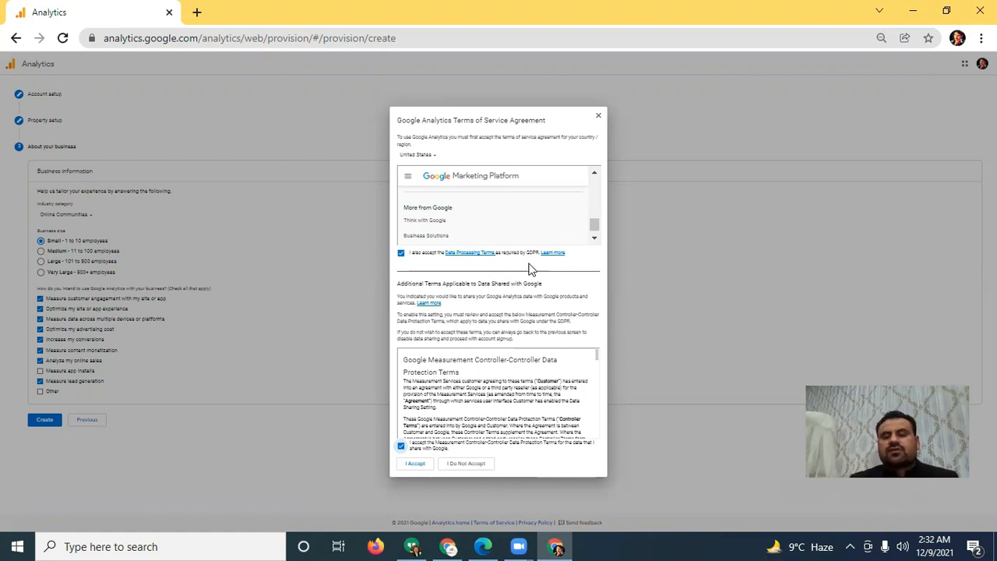
pyautogui.click(416, 463)
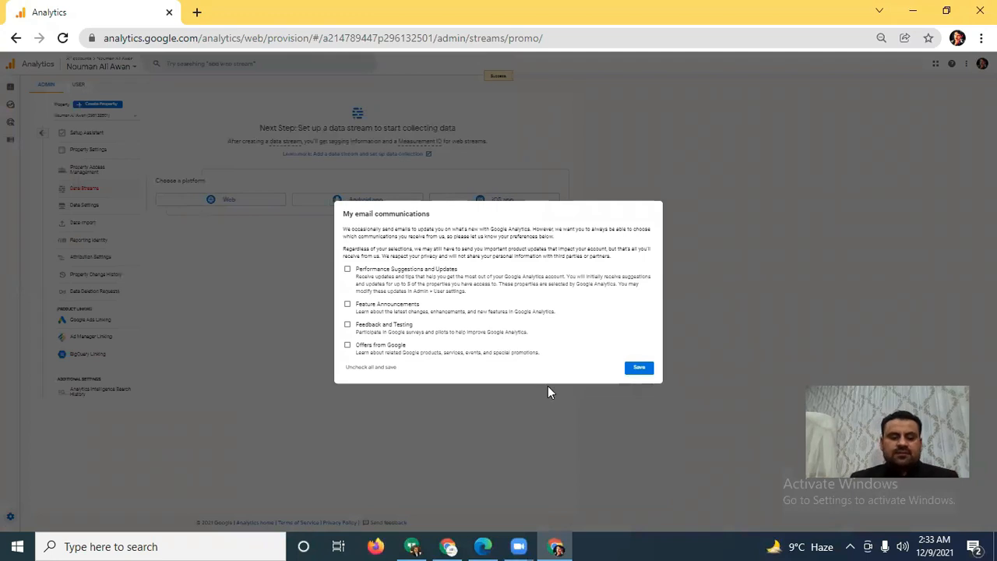
# Step: Opt in to all four email communications, from Performance Suggestions and Updates to Offers from Google, and save the preferences
pyautogui.hotkey('ctrl', '+')
pyautogui.hotkey('ctrl', '+')
pyautogui.hotkey('ctrl', '+')
pyautogui.hotkey('ctrl', '+')
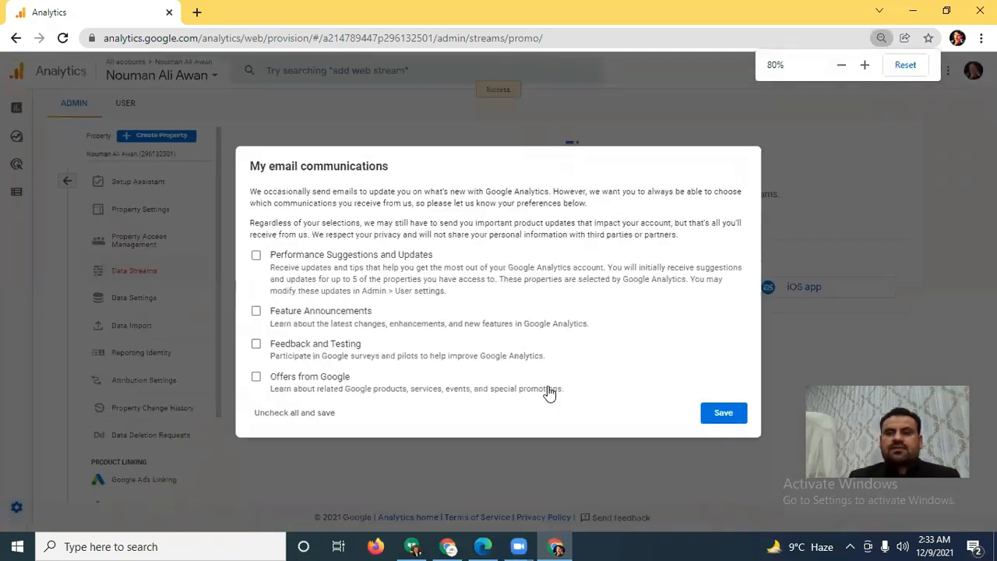
pyautogui.hotkey('ctrl', '+')
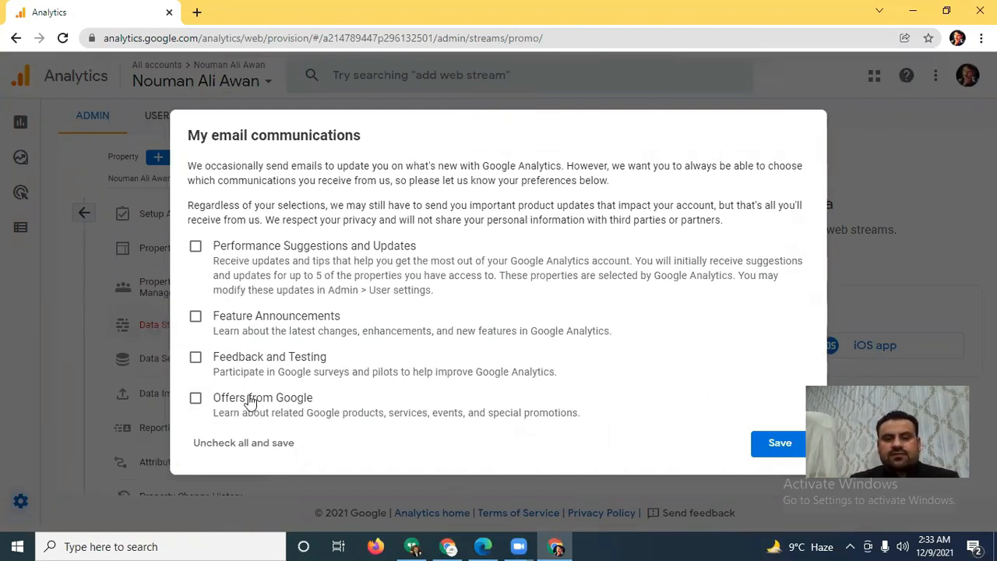
pyautogui.click(195, 246)
pyautogui.click(196, 316)
pyautogui.click(196, 358)
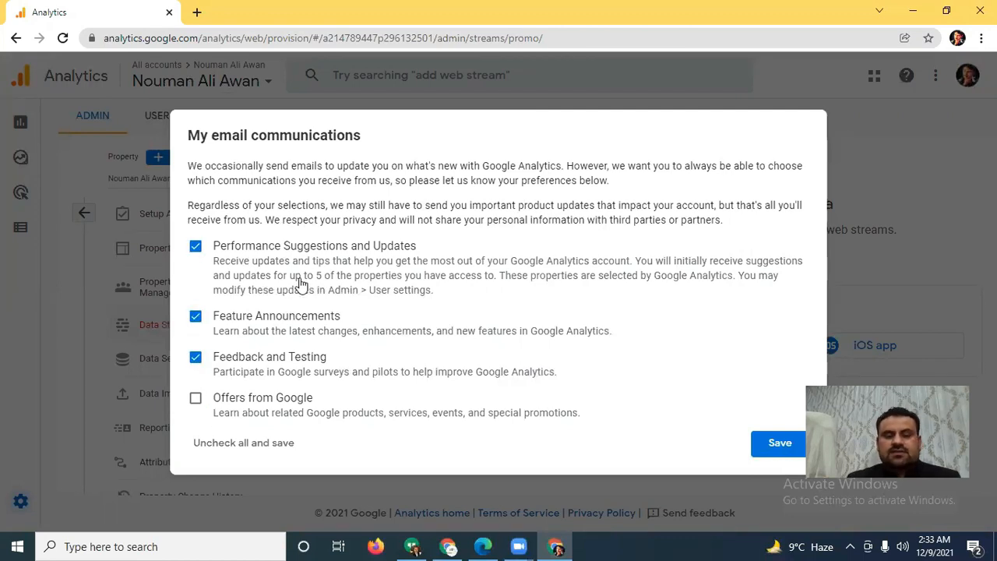
pyautogui.click(195, 401)
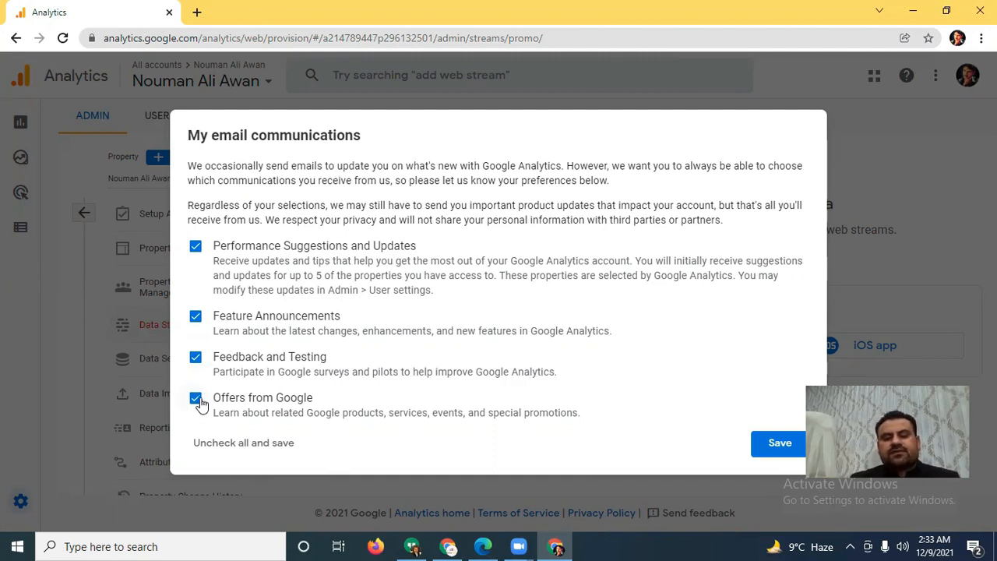
pyautogui.click(780, 444)
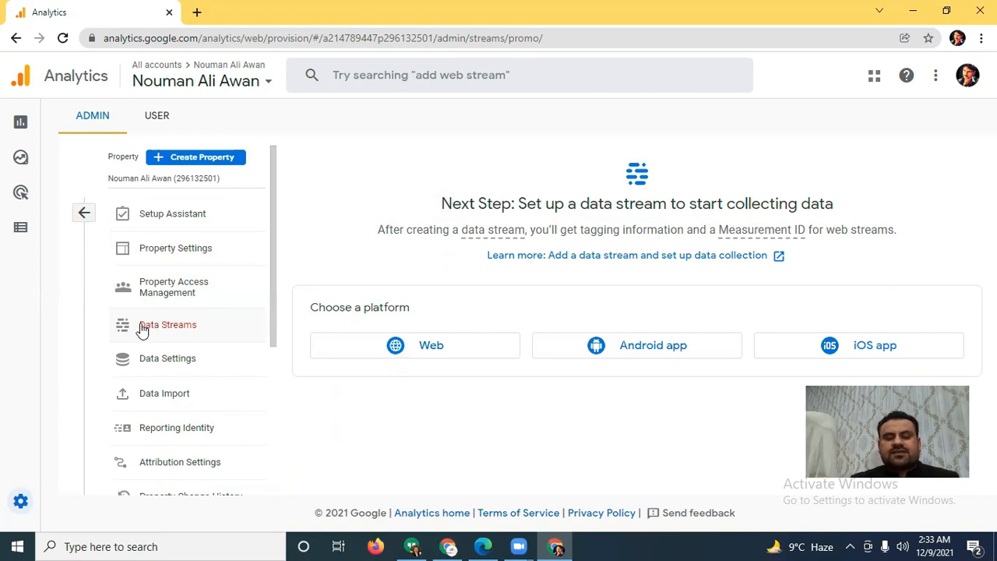
# Step: Open the property's Data Streams from the Admin overview and start setting up a Web stream
pyautogui.click(84, 215)
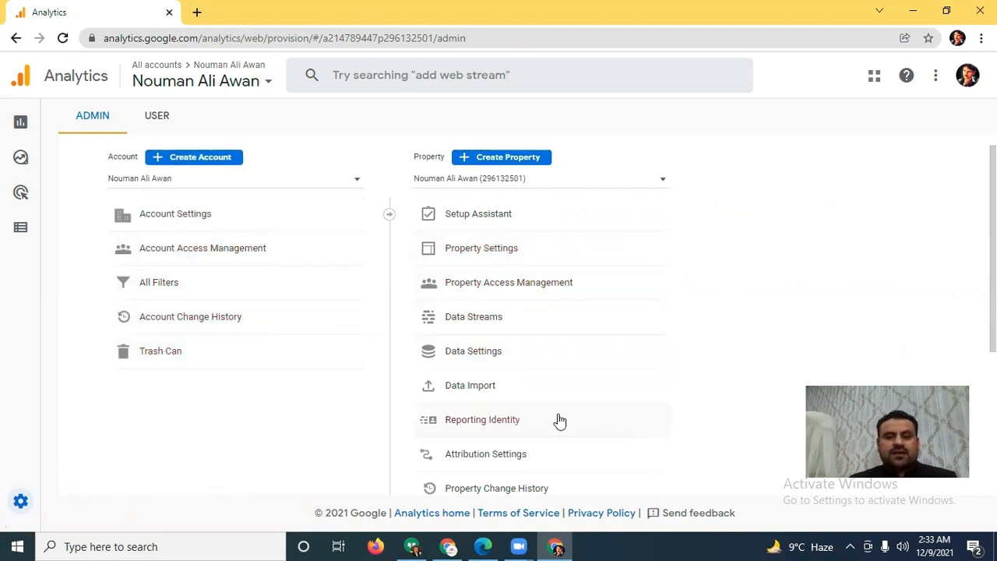
pyautogui.click(511, 321)
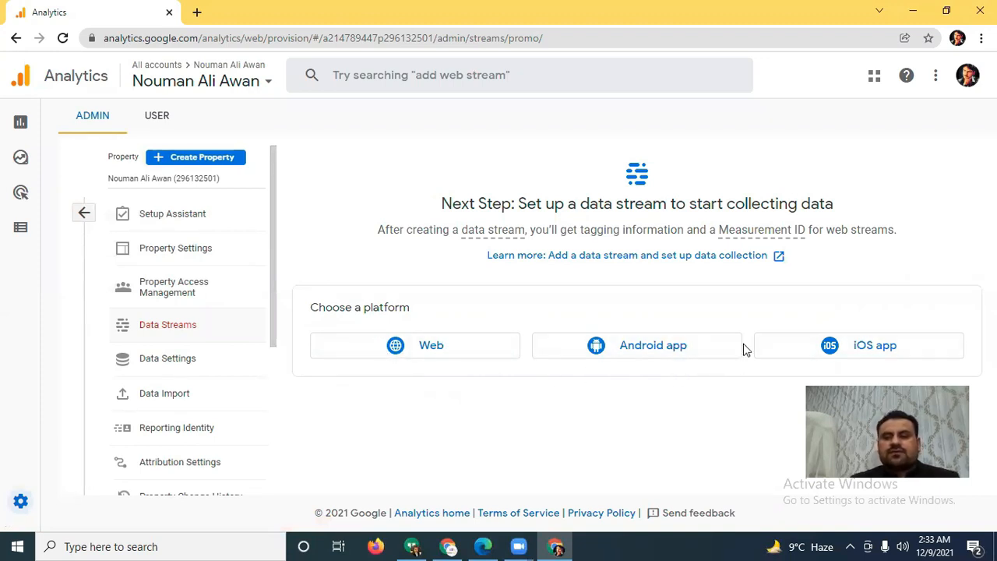
pyautogui.click(438, 355)
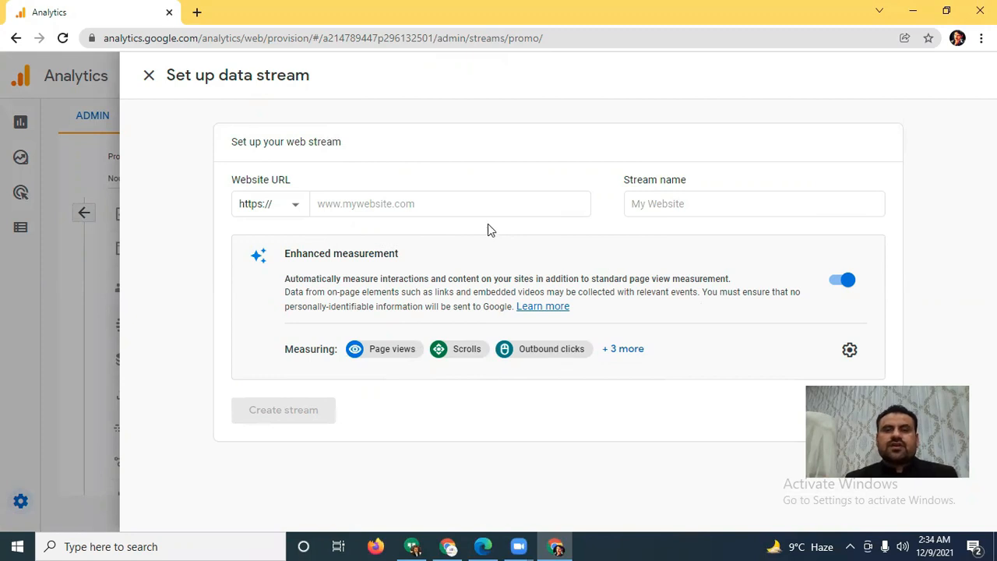
pyautogui.click(439, 198)
pyautogui.click(391, 203)
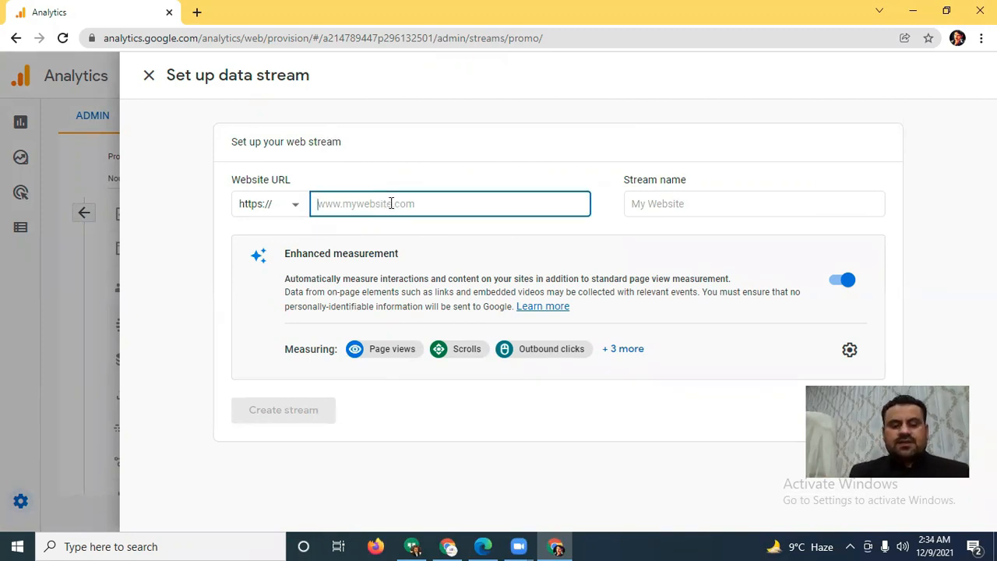
pyautogui.write('www.')
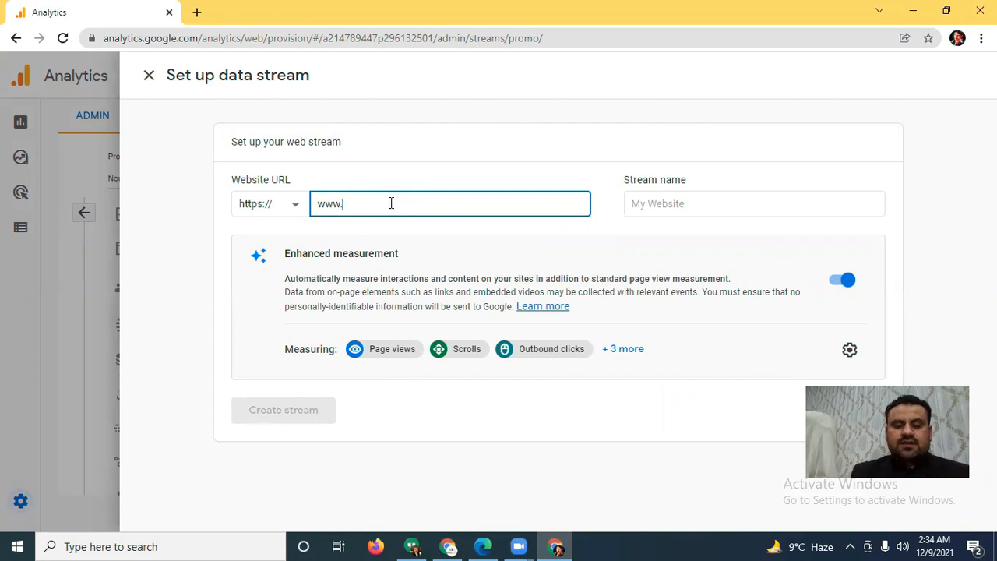
pyautogui.write('nouman')
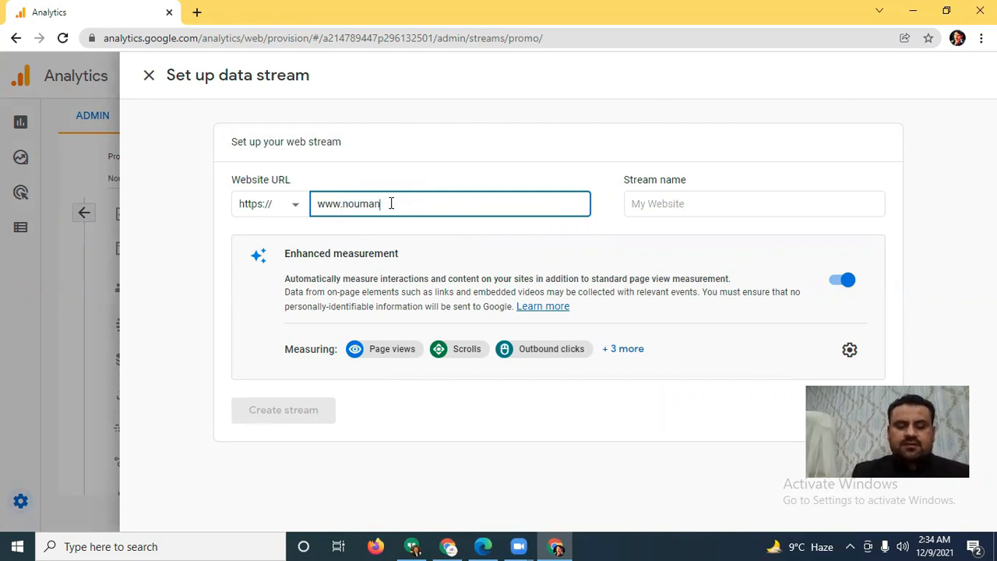
pyautogui.write('aliawan.com')
# Step: Enter the site owner's name as the stream name and create the web stream
pyautogui.click(694, 207)
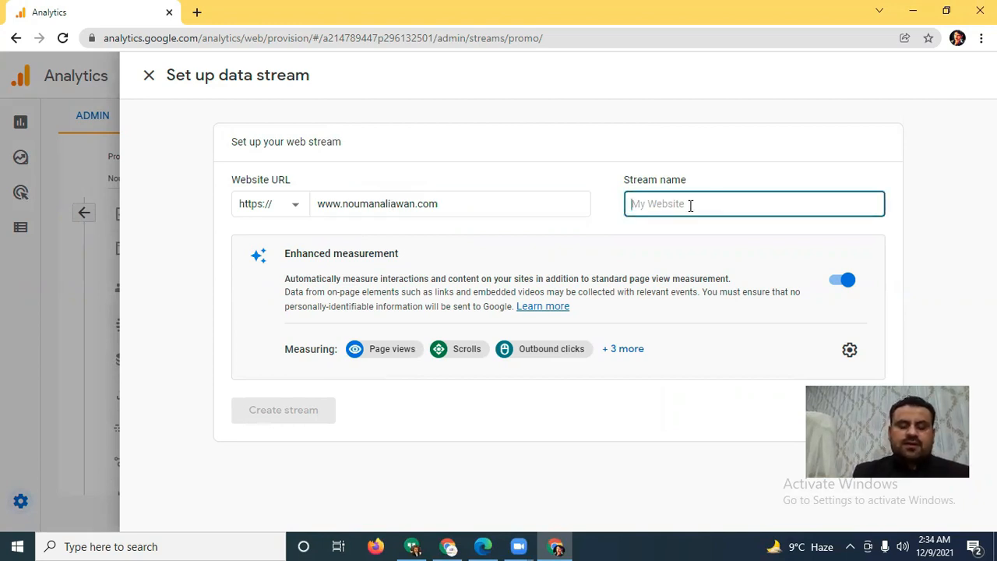
pyautogui.write('Nouman Ali Awan')
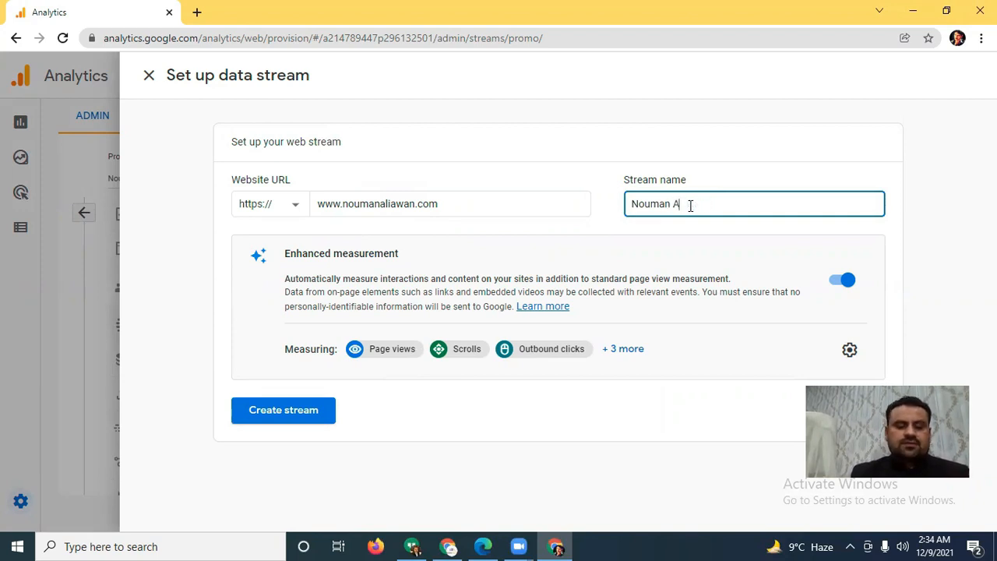
pyautogui.click(830, 185)
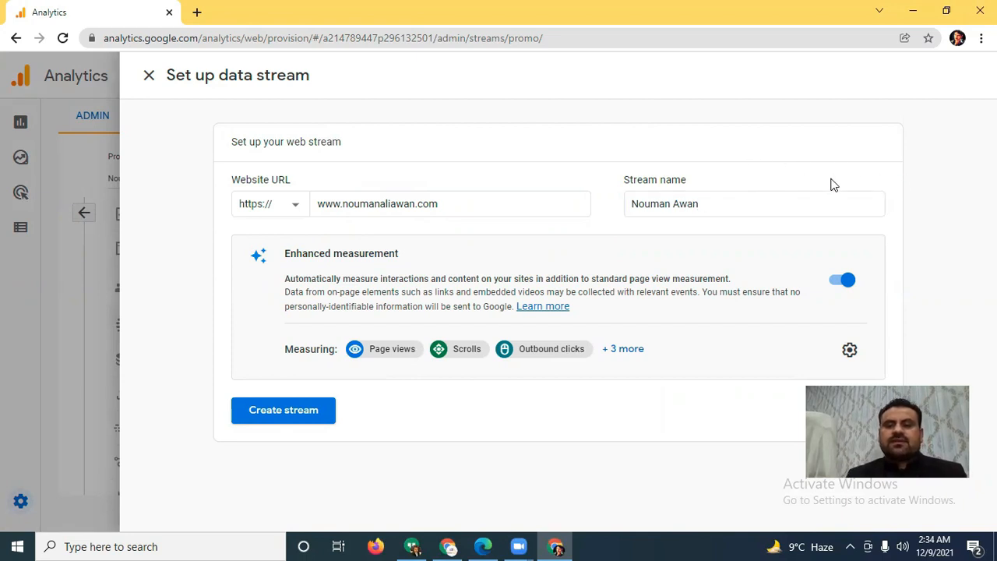
pyautogui.click(301, 412)
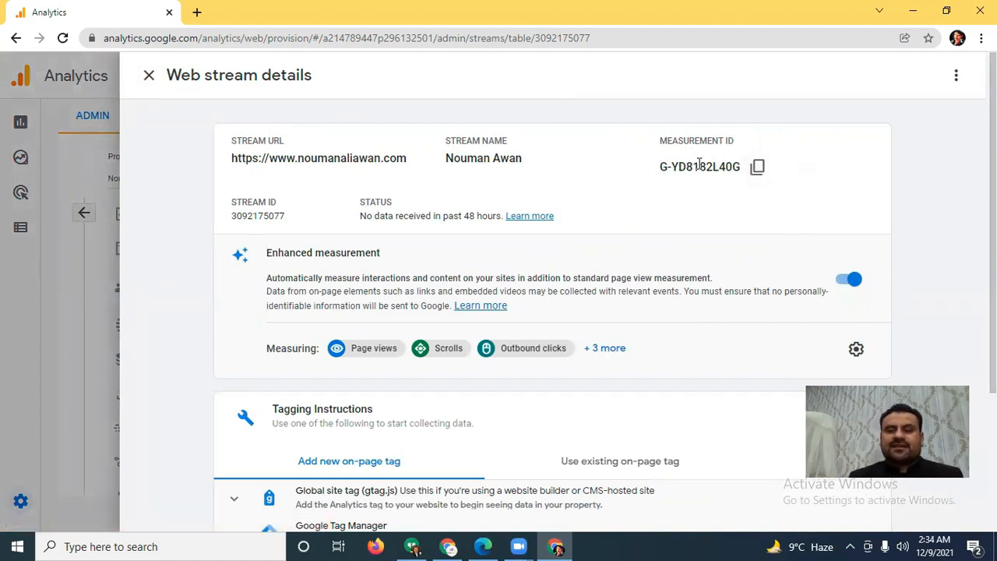
# Step: Expand the Global site tag (gtag.js) instructions for a new on-page tag and copy the whole script
pyautogui.scroll(-3, 695, 163)
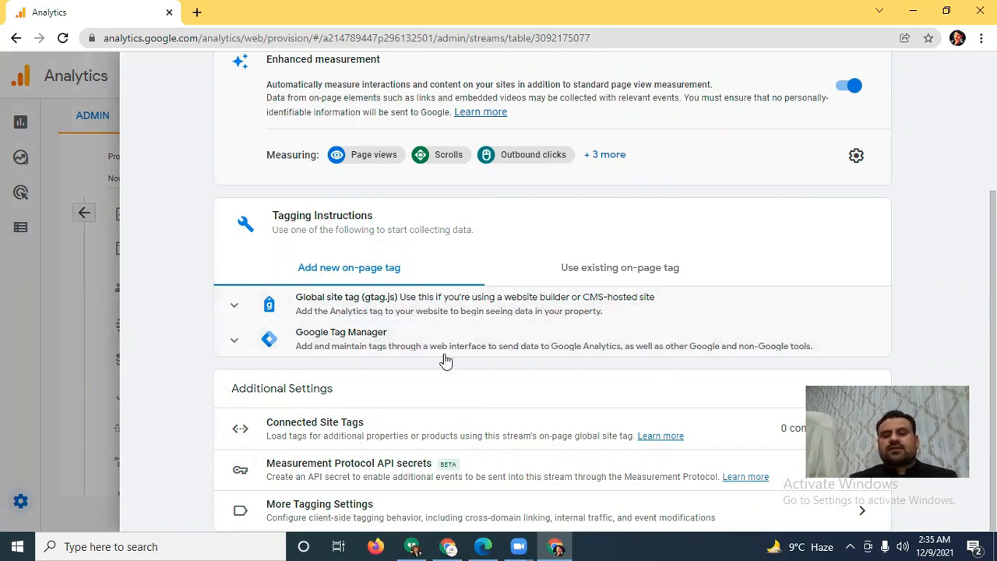
pyautogui.click(394, 297)
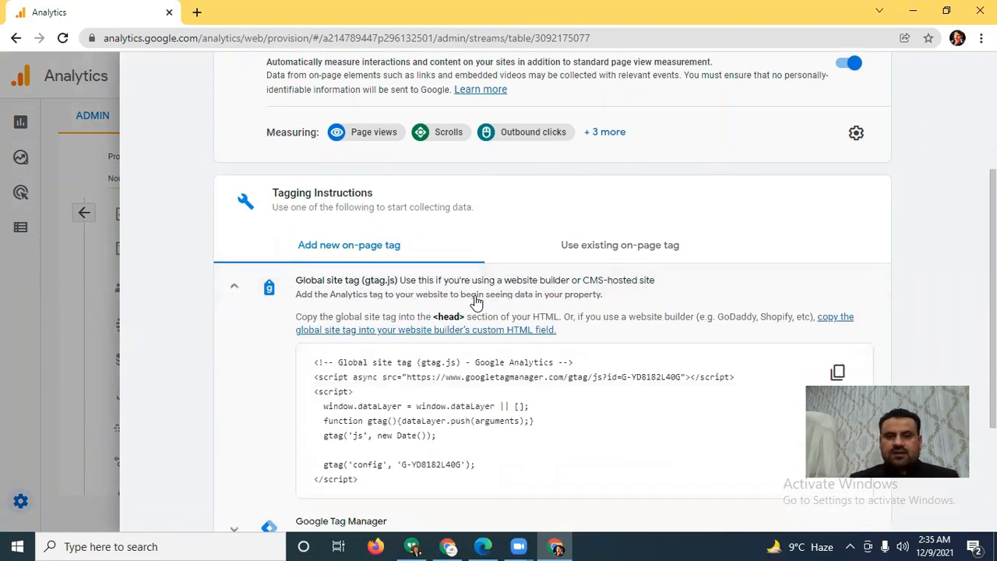
pyautogui.scroll(-2, 477, 302)
pyautogui.moveTo(363, 357); pyautogui.dragTo(314, 240)
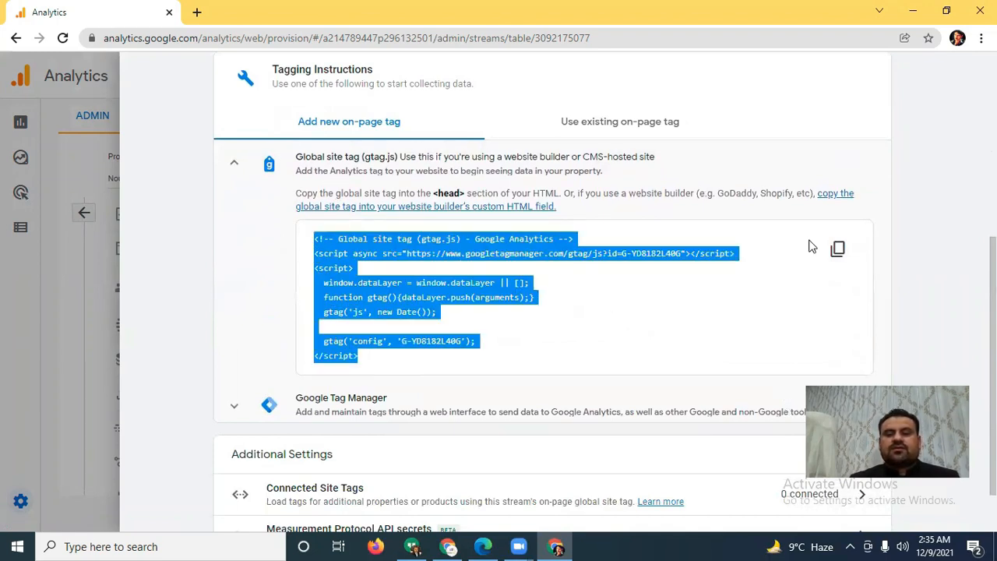
pyautogui.click(838, 249)
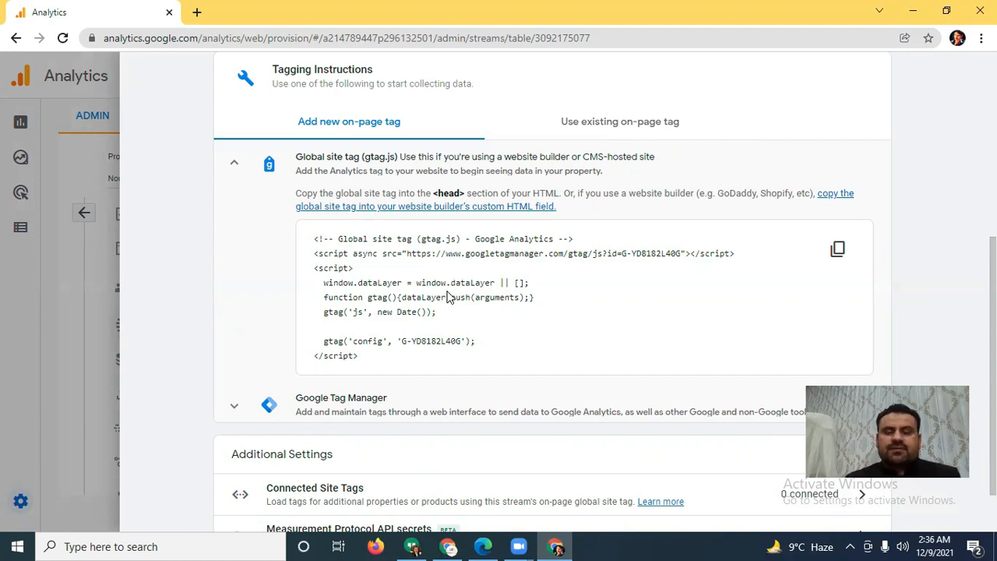
# Step: Check the Google Tag Manager instructions, and copy the Global site tag script again
pyautogui.click(235, 163)
pyautogui.click(405, 341)
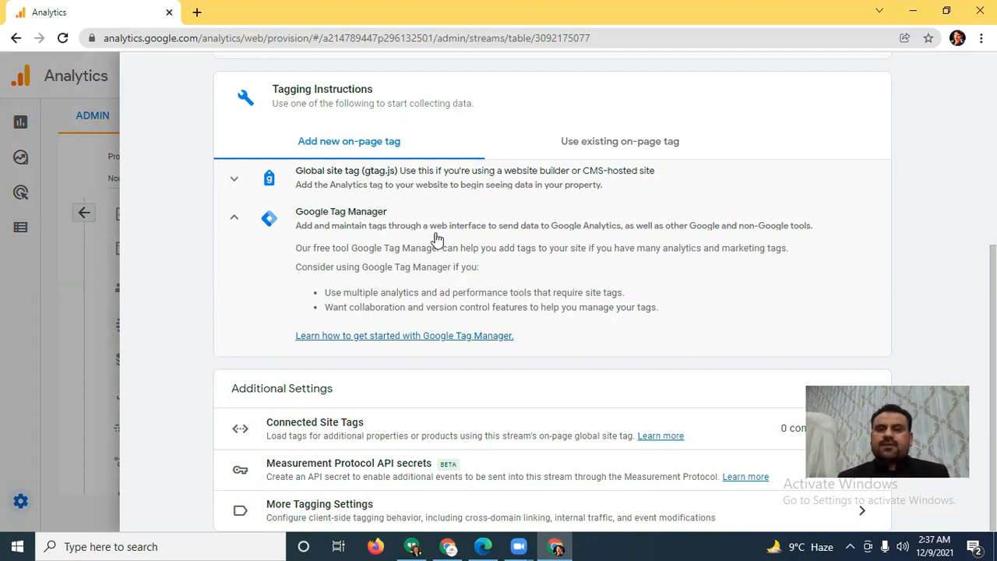
pyautogui.click(420, 181)
pyautogui.click(837, 268)
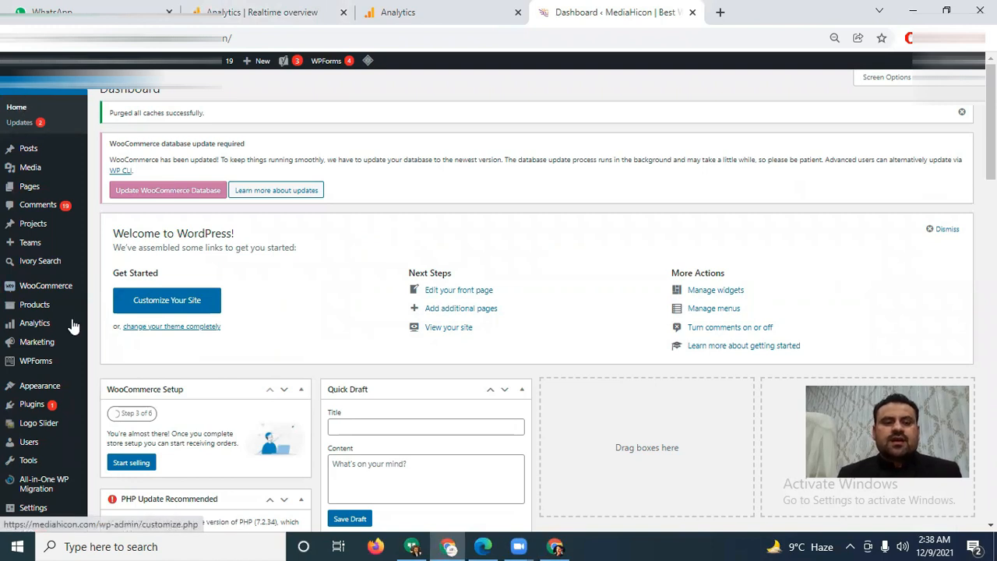
# Step: Open the Divi theme's header.php file in the WordPress theme editor
pyautogui.moveTo(31, 390)
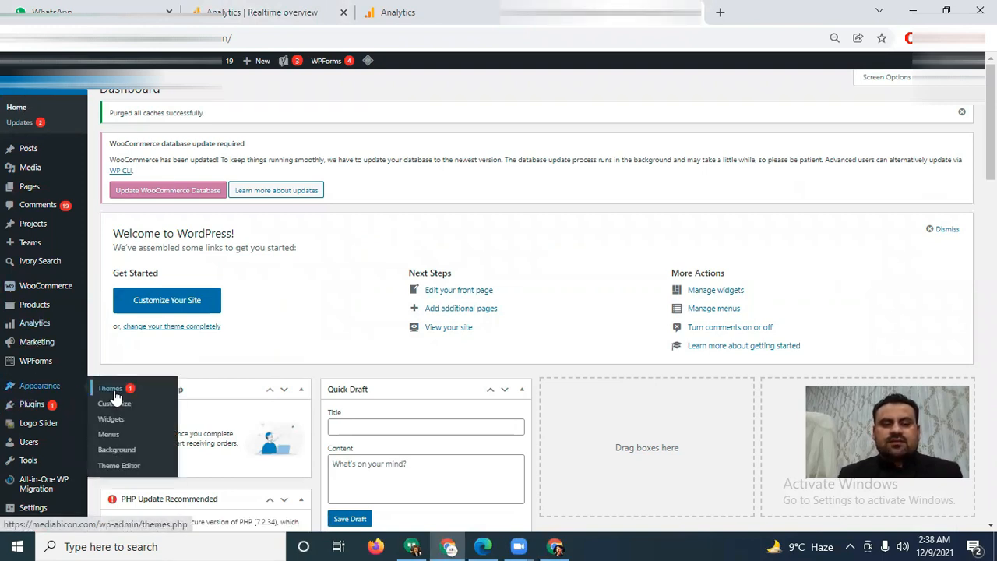
pyautogui.click(119, 467)
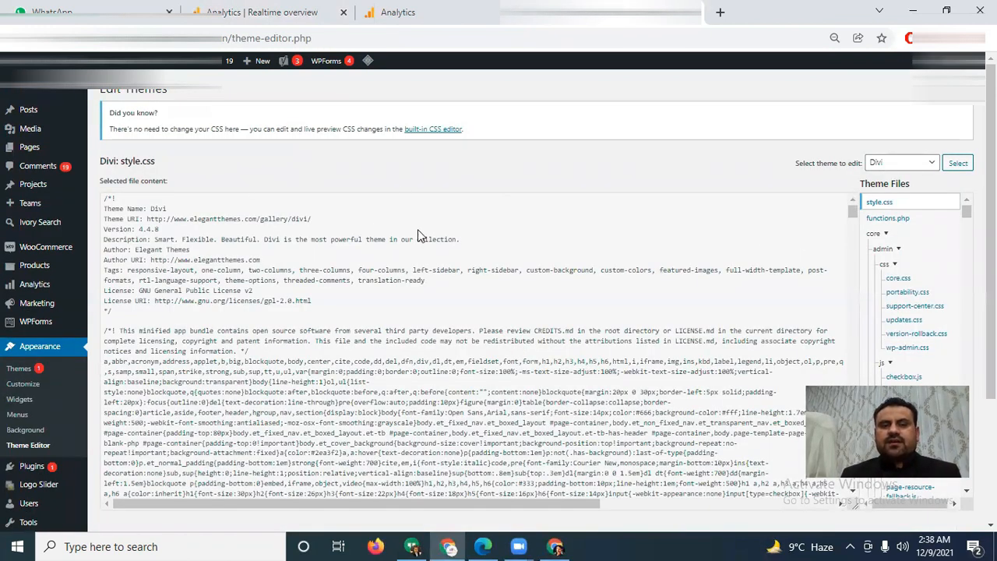
pyautogui.scroll(-10, 644, 269)
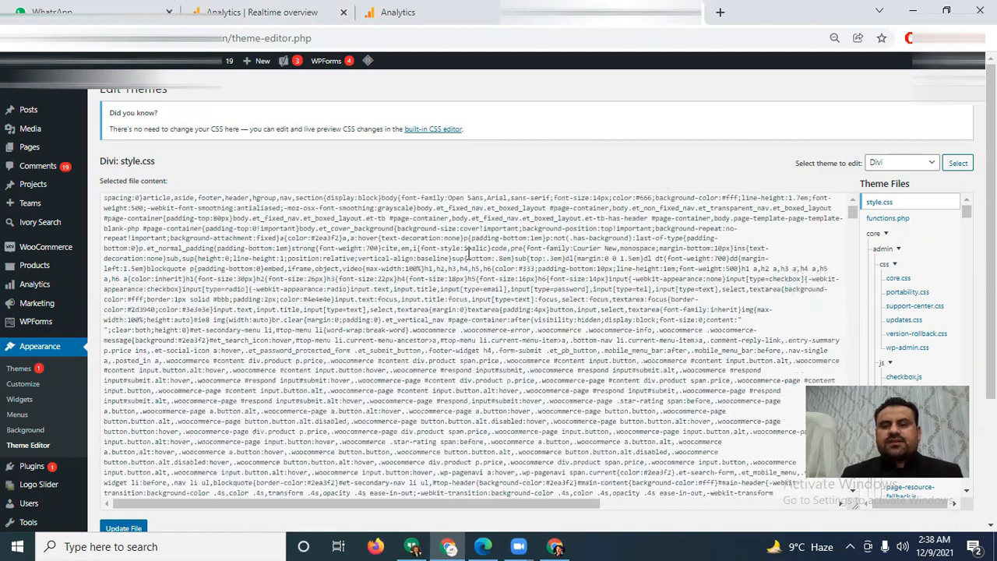
pyautogui.scroll(-5, 924, 271)
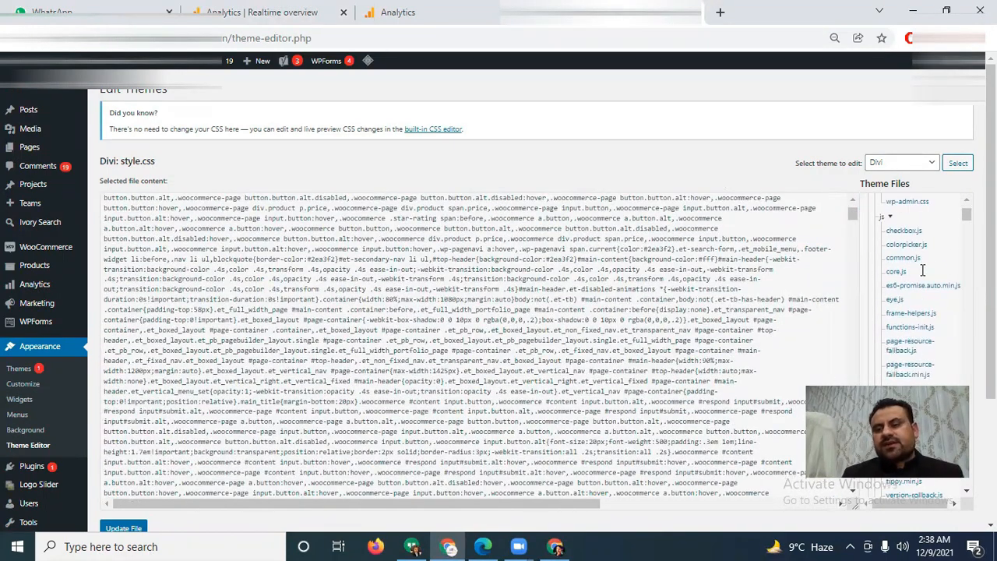
pyautogui.scroll(2, 889, 283)
pyautogui.scroll(-2, 889, 283)
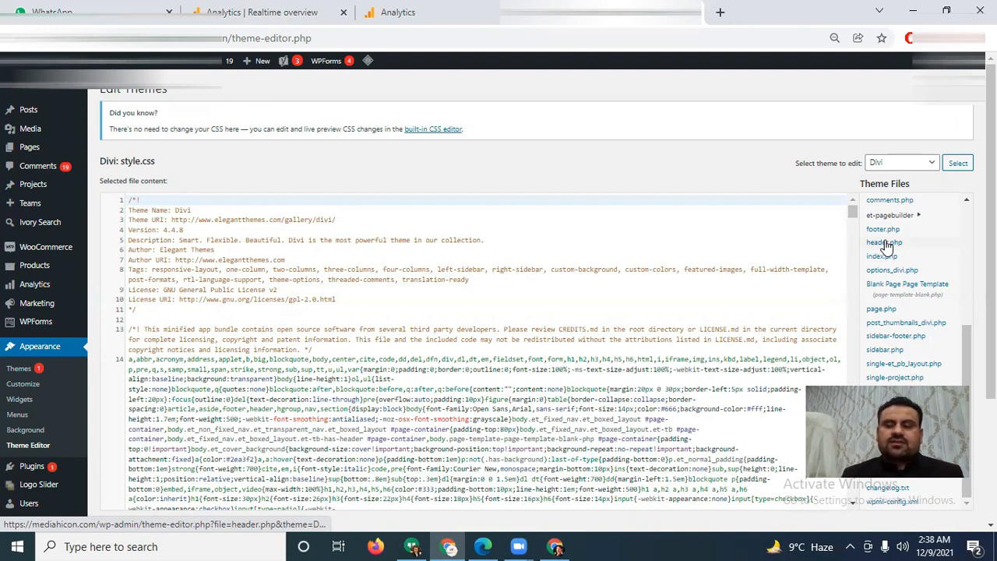
pyautogui.click(887, 244)
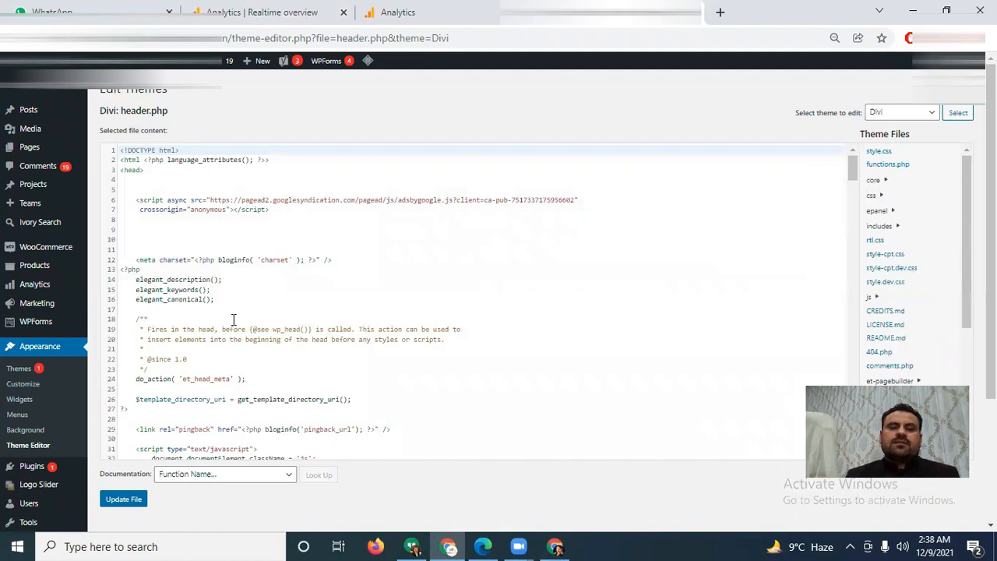
# Step: Locate the opening <head> tag and the closing </head> tag in header.php
pyautogui.click(152, 173)
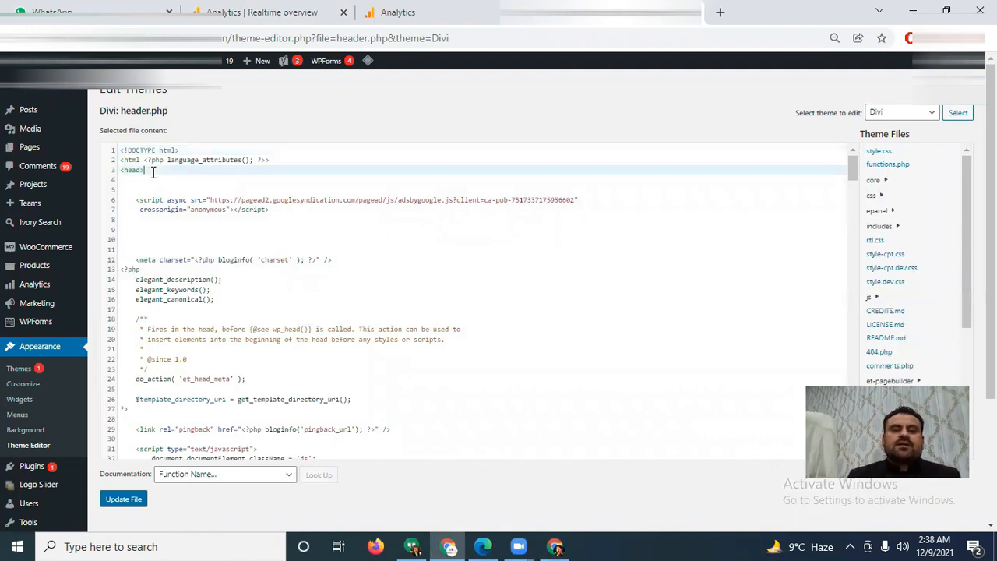
pyautogui.doubleClick(129, 171)
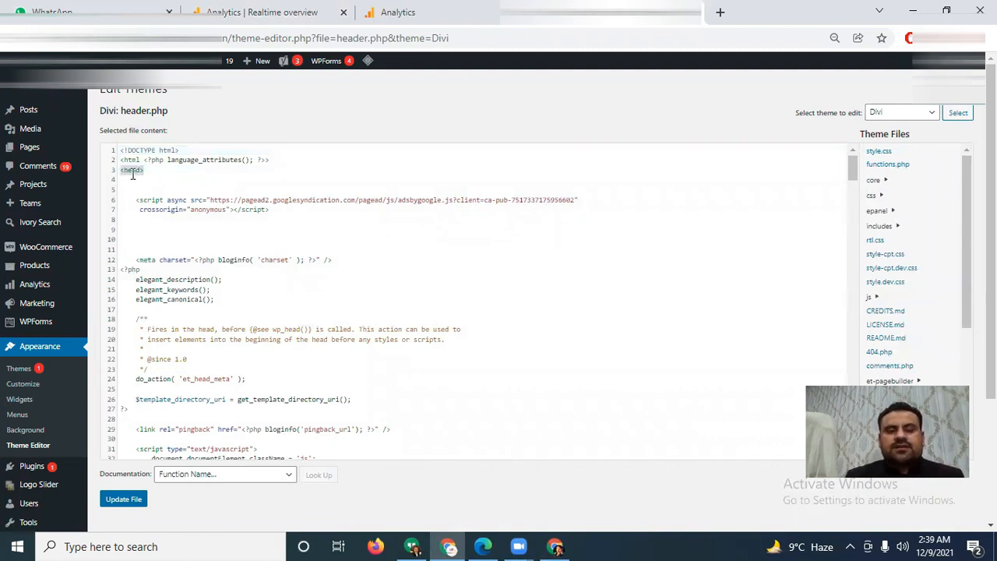
pyautogui.click(133, 173)
pyautogui.scroll(-1, 136, 356)
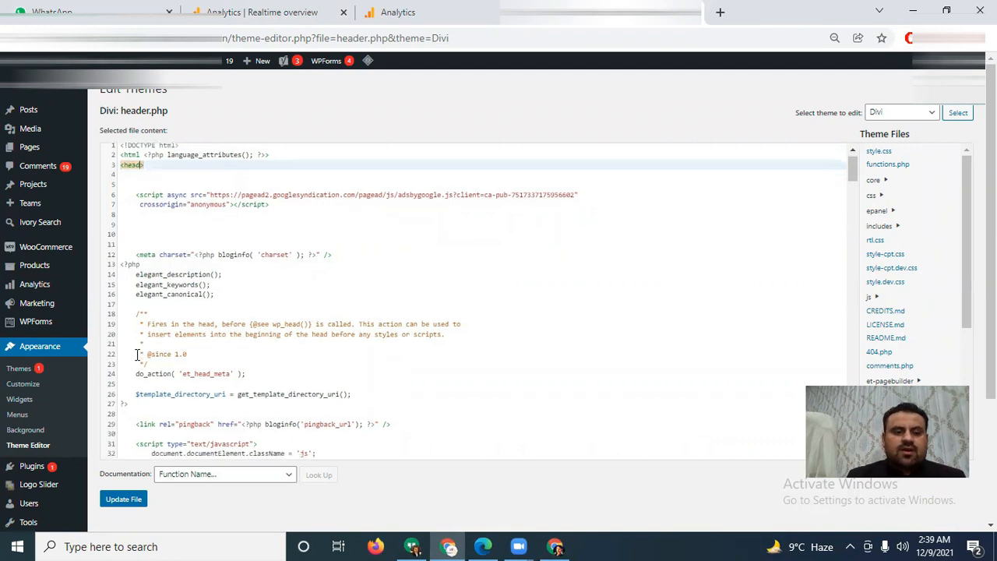
pyautogui.scroll(-5, 136, 355)
pyautogui.scroll(3, 136, 355)
pyautogui.click(134, 352)
pyautogui.doubleClick(134, 352)
pyautogui.click(168, 352)
# Step: Paste the copied Global site tag script on a new line after wp_head(), just before </head>, and highlight it for review
pyautogui.click(219, 341)
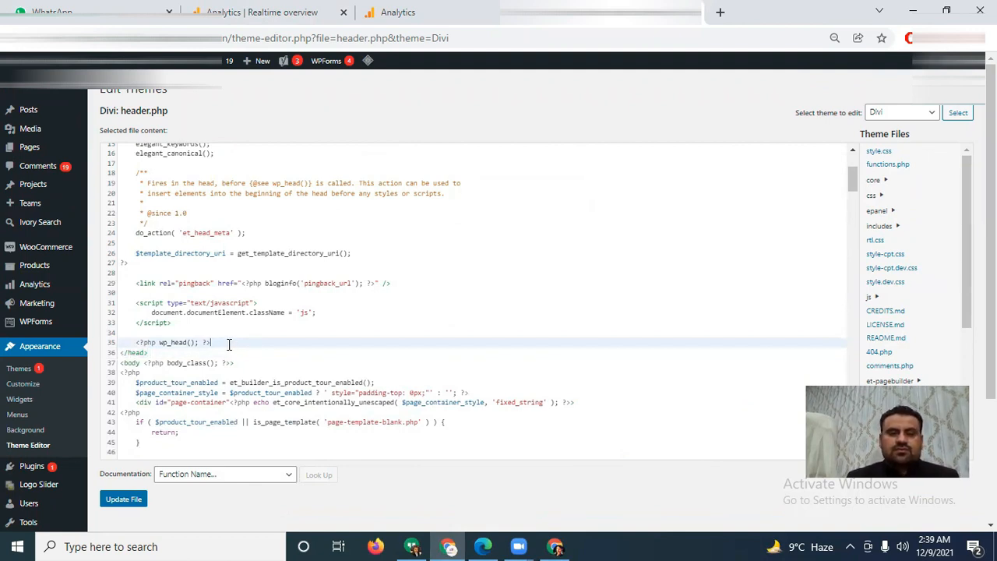
pyautogui.press('Return')
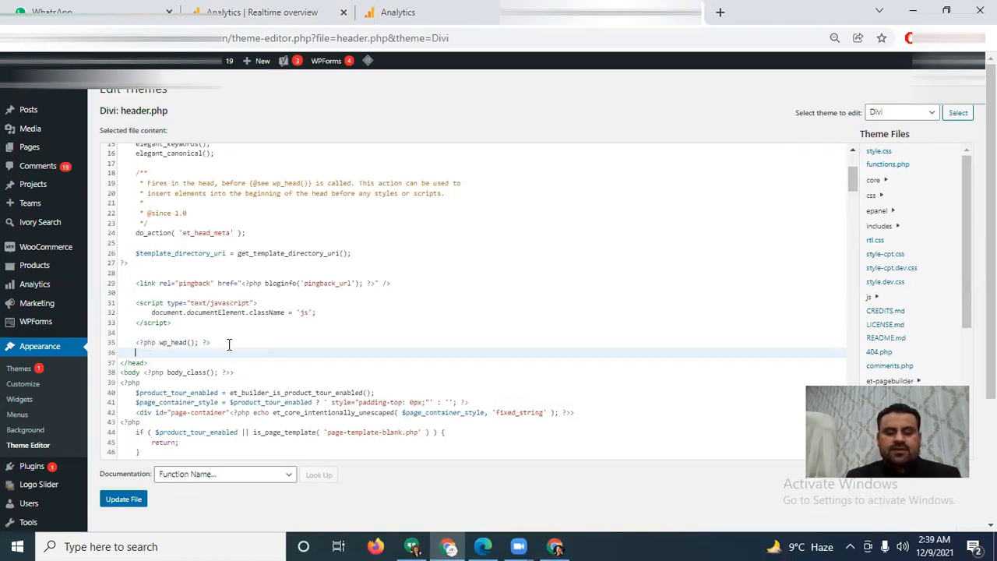
pyautogui.hotkey('ctrl', 'v')
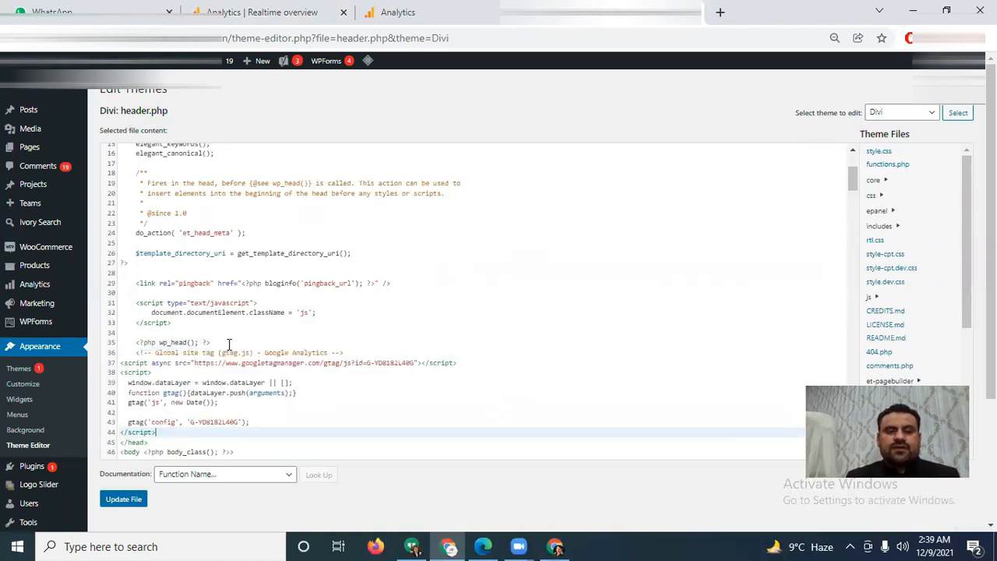
pyautogui.moveTo(253, 419); pyautogui.dragTo(116, 359)
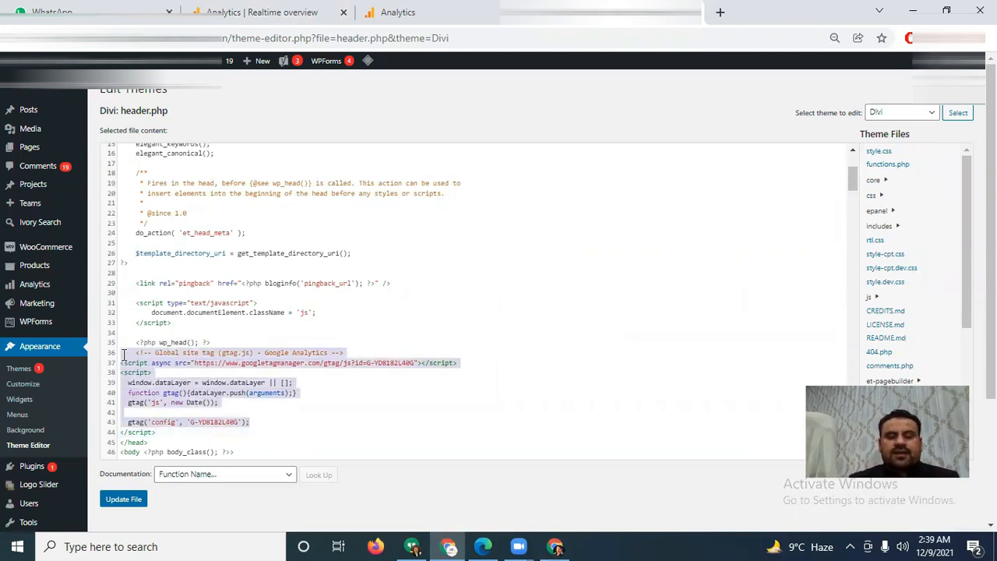
pyautogui.click(144, 499)
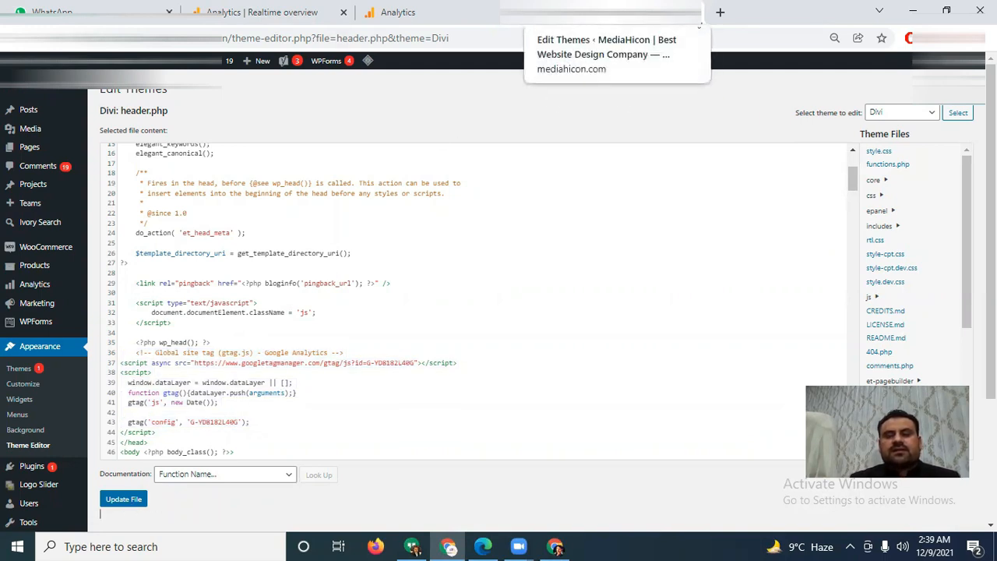
# Step: Close the WordPress theme editor tab and leave the page
pyautogui.click(692, 14)
pyautogui.click(570, 124)
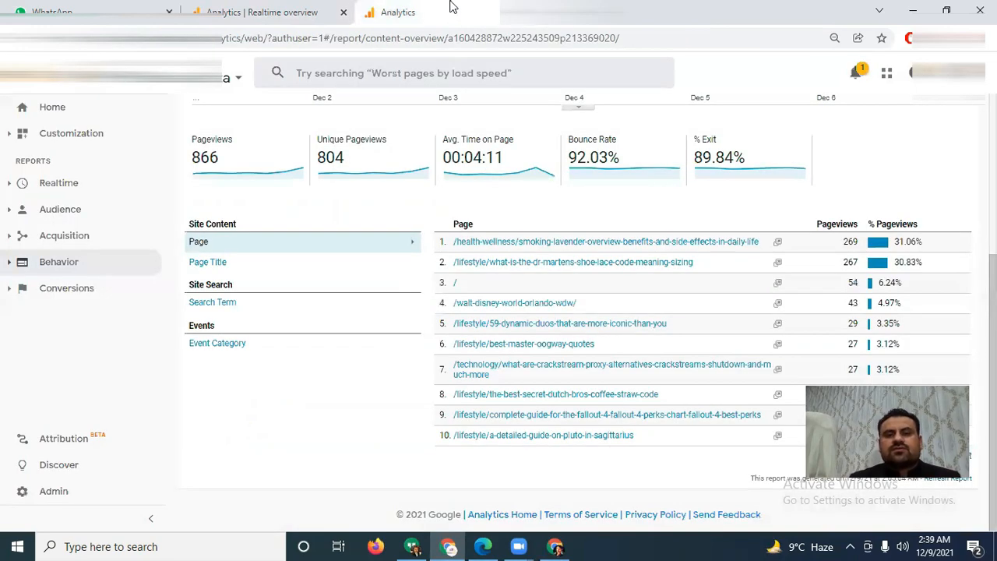